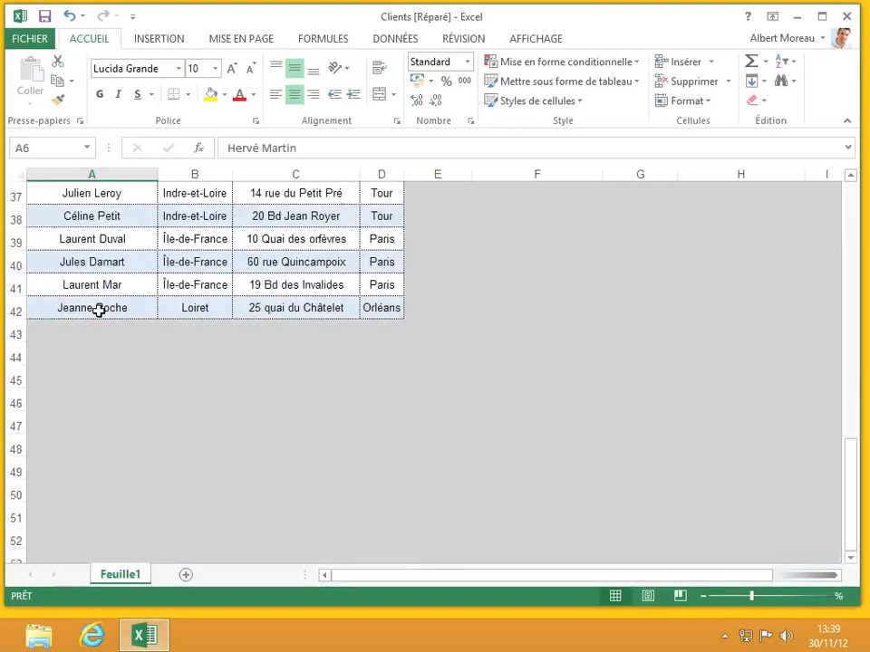
# Look over the first client names in the right and left tables.
pyautogui.scroll(12, 98, 310)
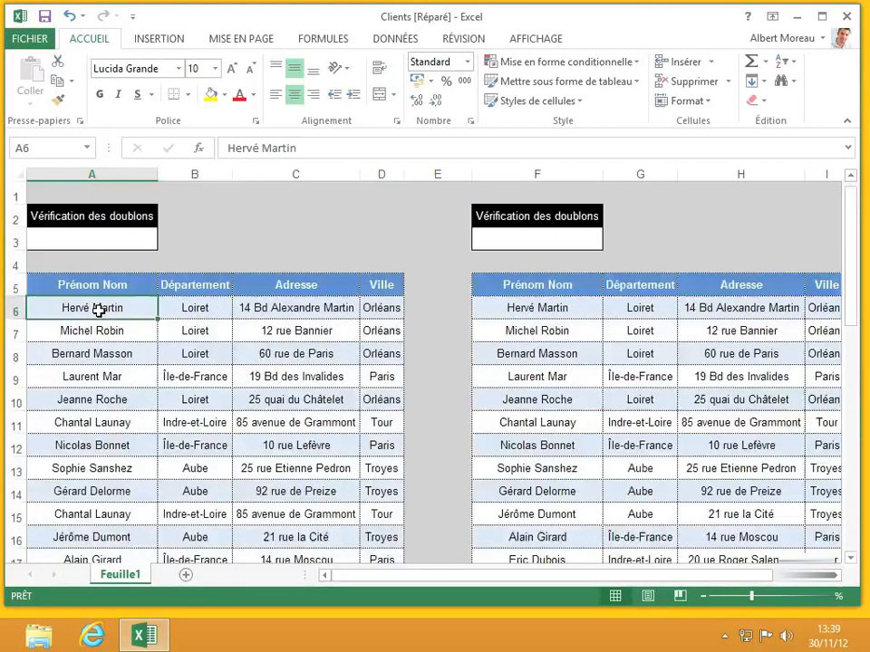
pyautogui.click(557, 308)
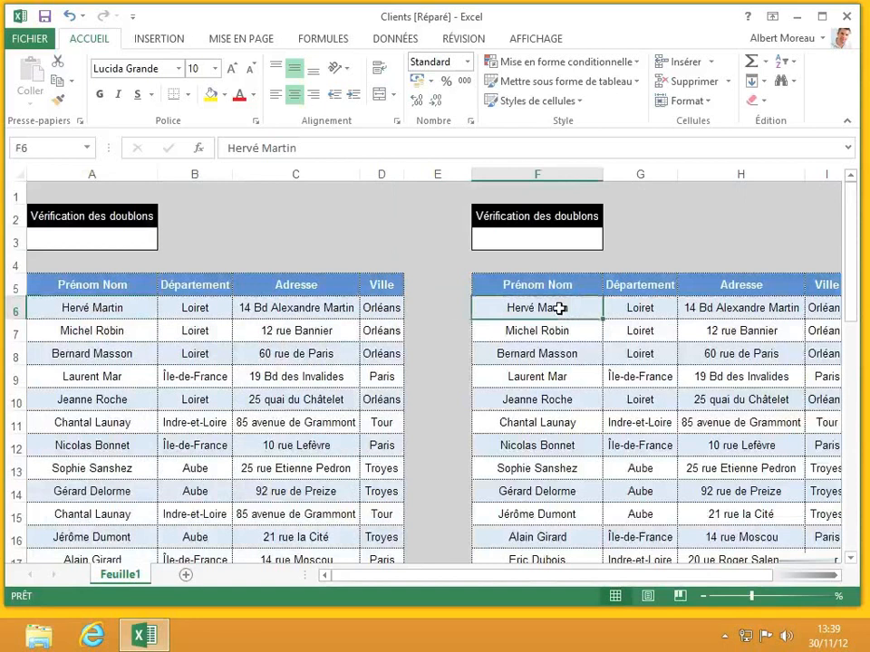
pyautogui.scroll(-4, 558, 308)
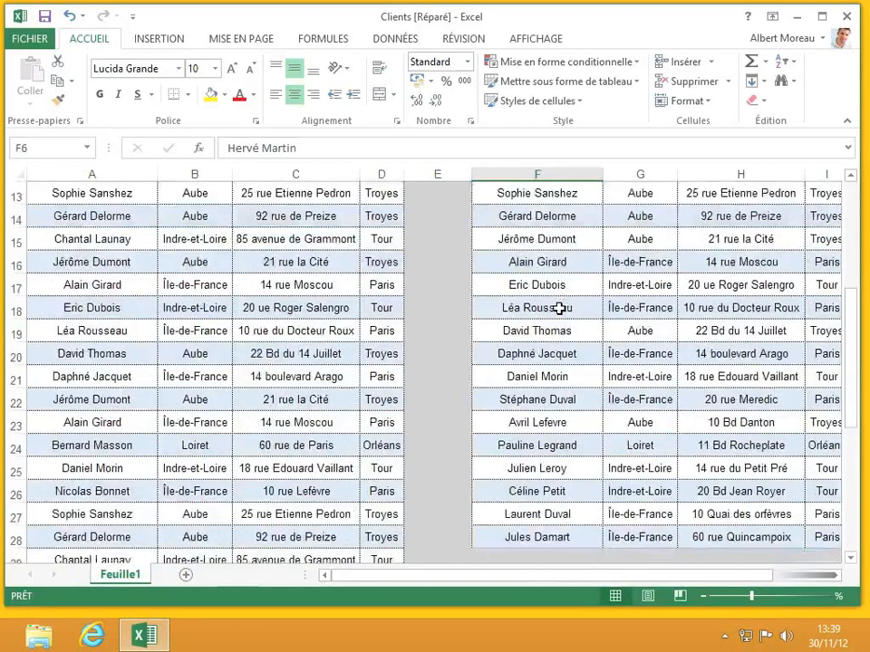
pyautogui.scroll(4, 559, 308)
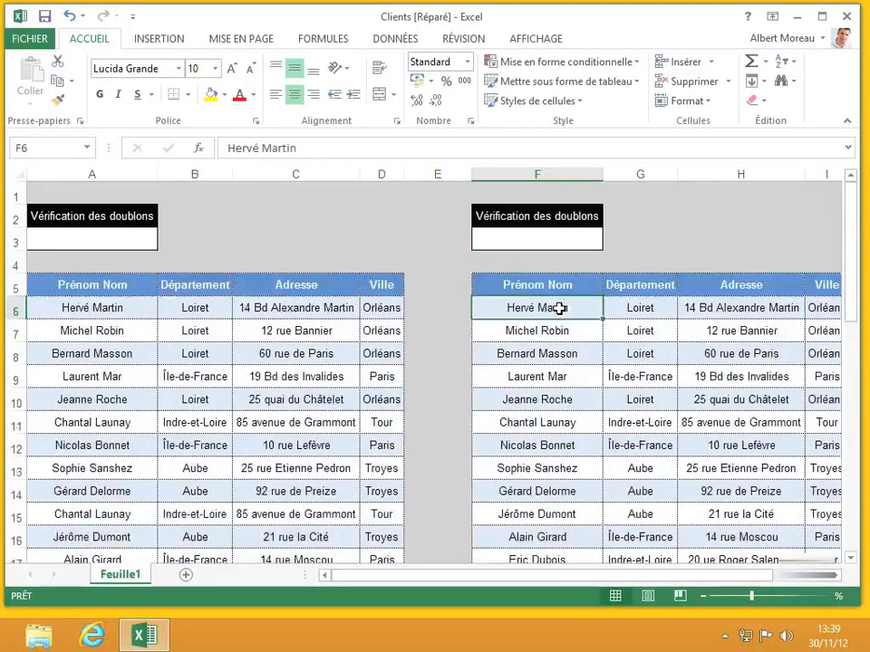
pyautogui.click(78, 310)
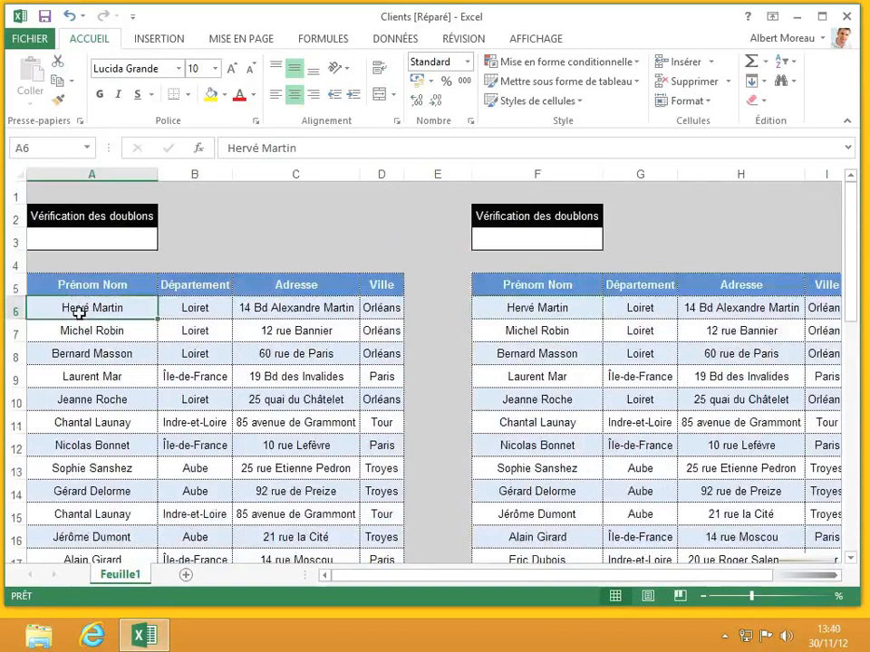
# Enter =NBVAL(A6:A42) in A3 to count the left table's 37 names.
pyautogui.click(119, 239)
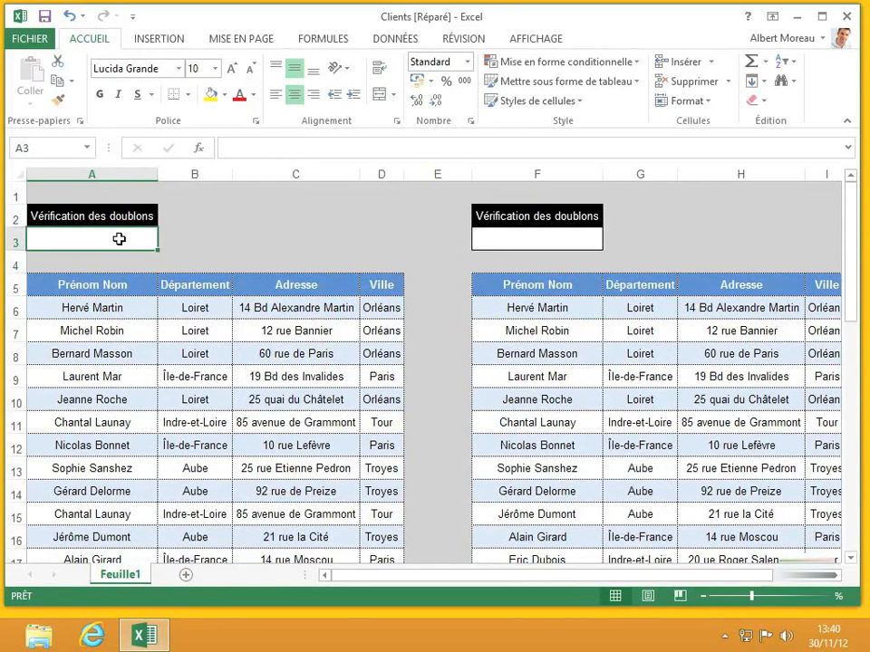
pyautogui.write('=')
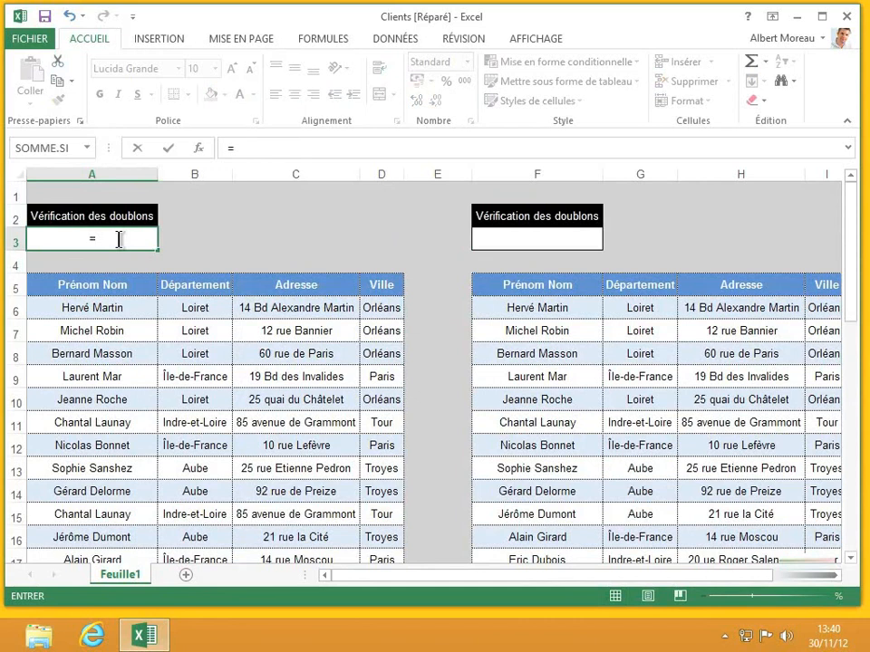
pyautogui.write('nbval(')
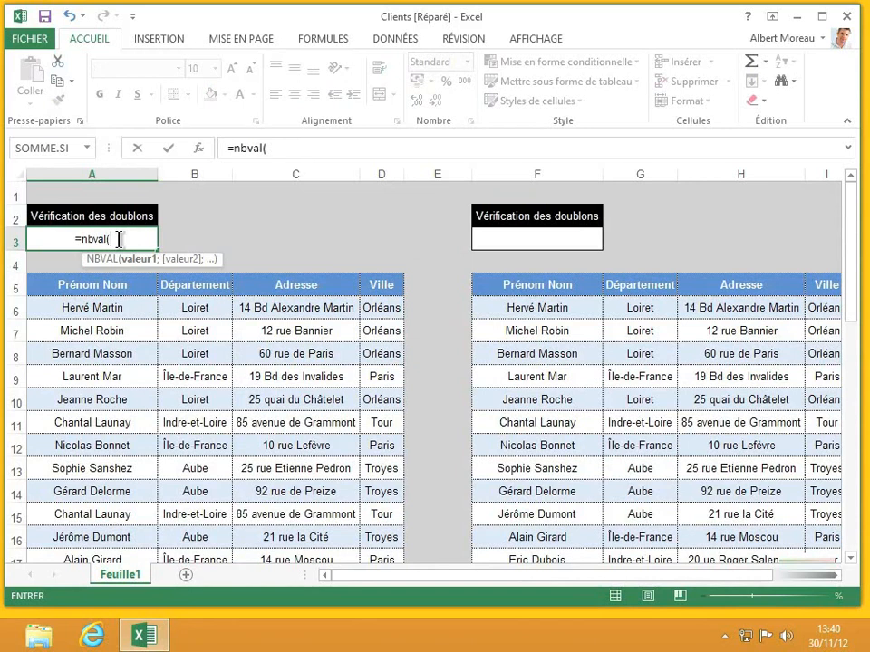
pyautogui.write('a')
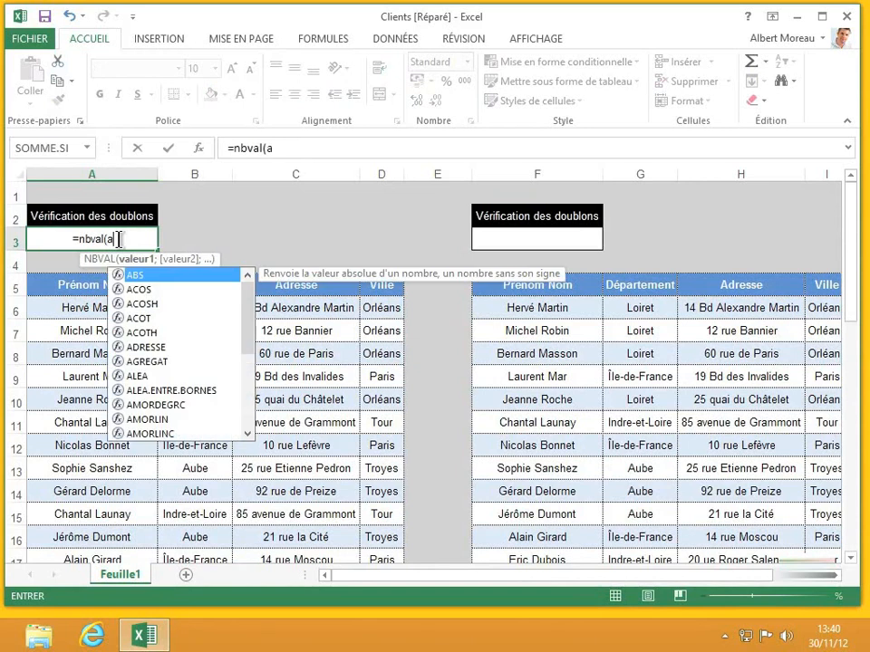
pyautogui.write('6:a')
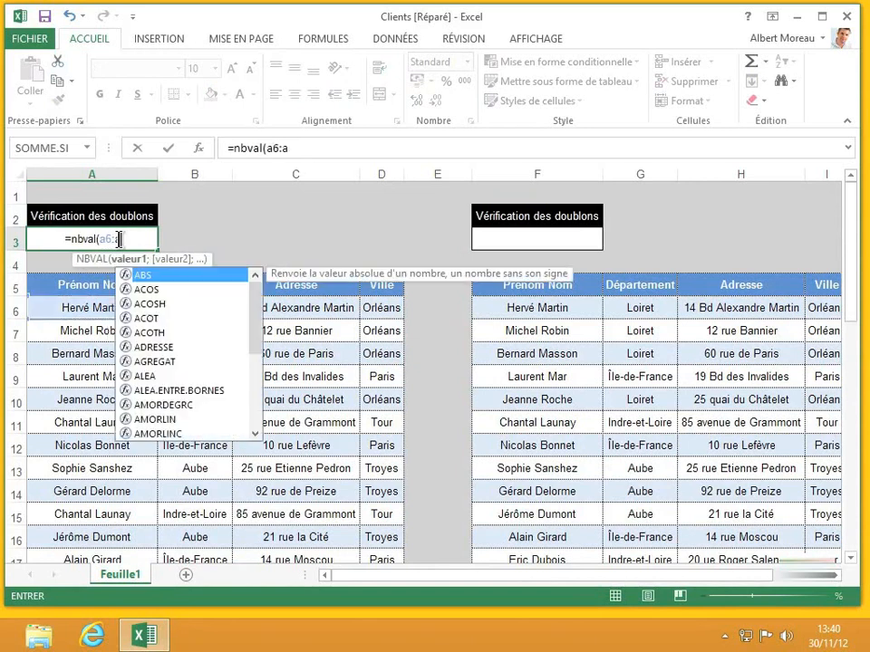
pyautogui.write('42)')
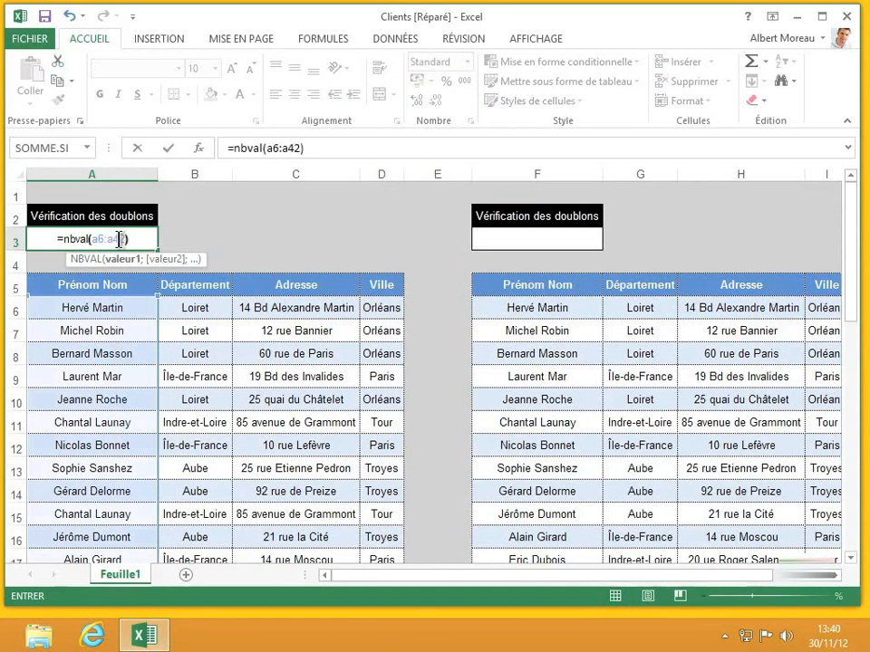
pyautogui.press('Return')
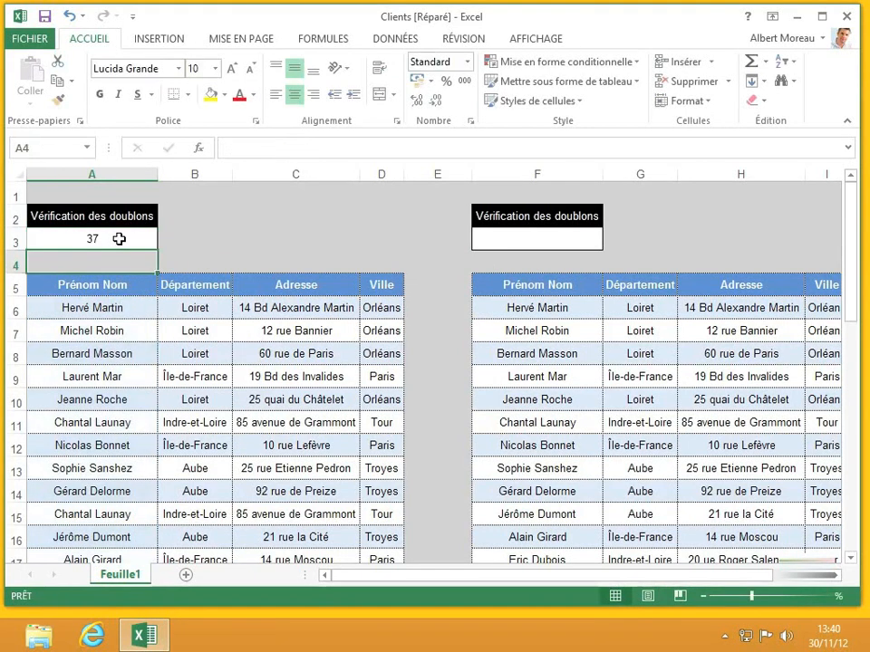
pyautogui.click(119, 238)
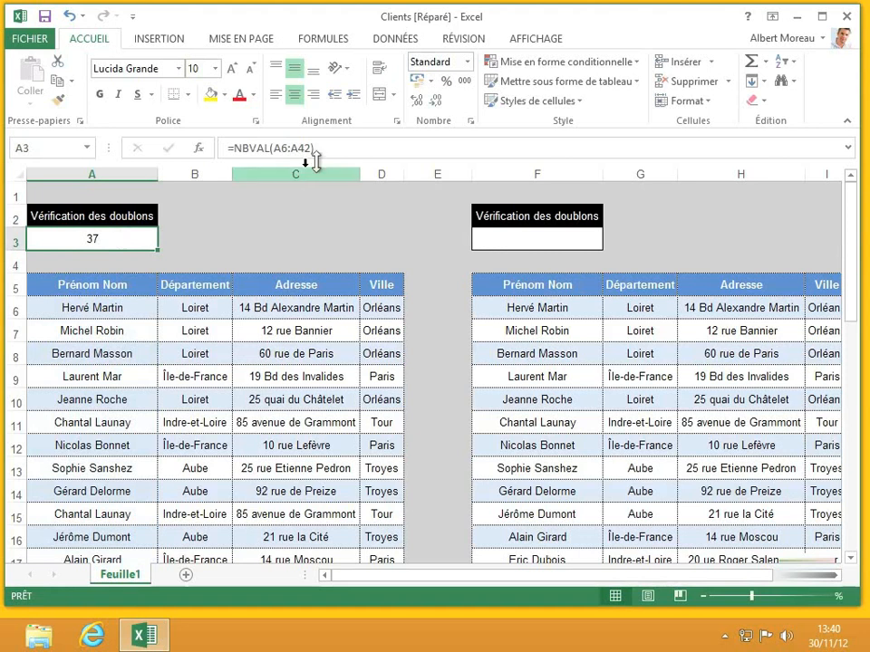
# Extend A3 to =NBVAL(A6:A42)-SOMMEPROD(1/NB.SI(A6:A42;A6:A42)), returning 14 duplicates.
pyautogui.click(368, 145)
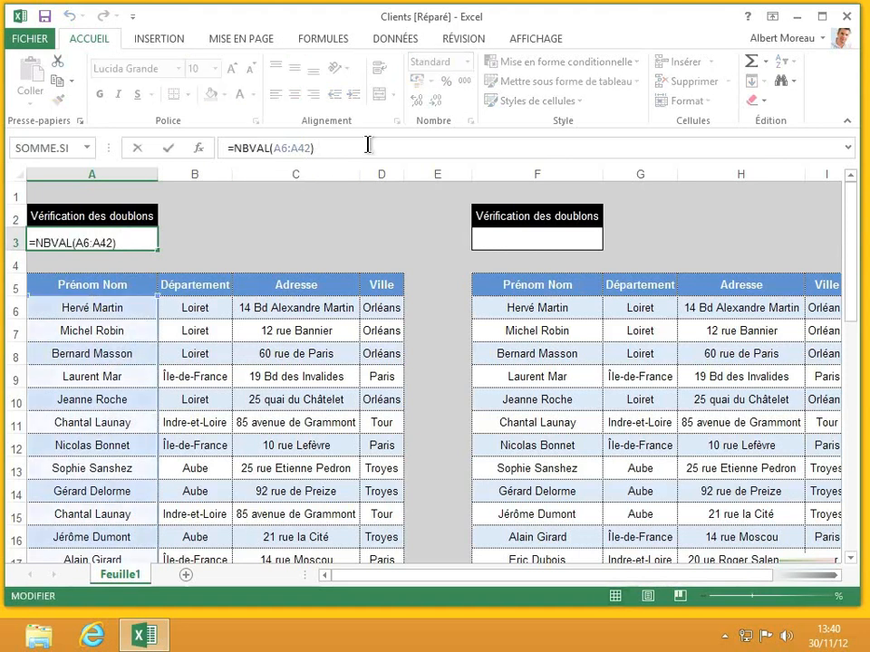
pyautogui.write('-')
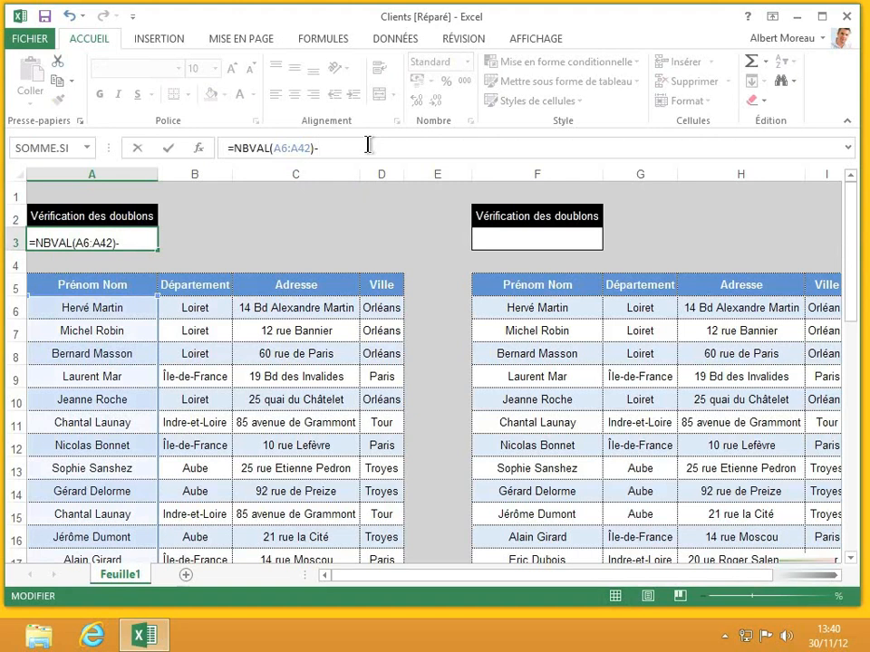
pyautogui.write('sommepr')
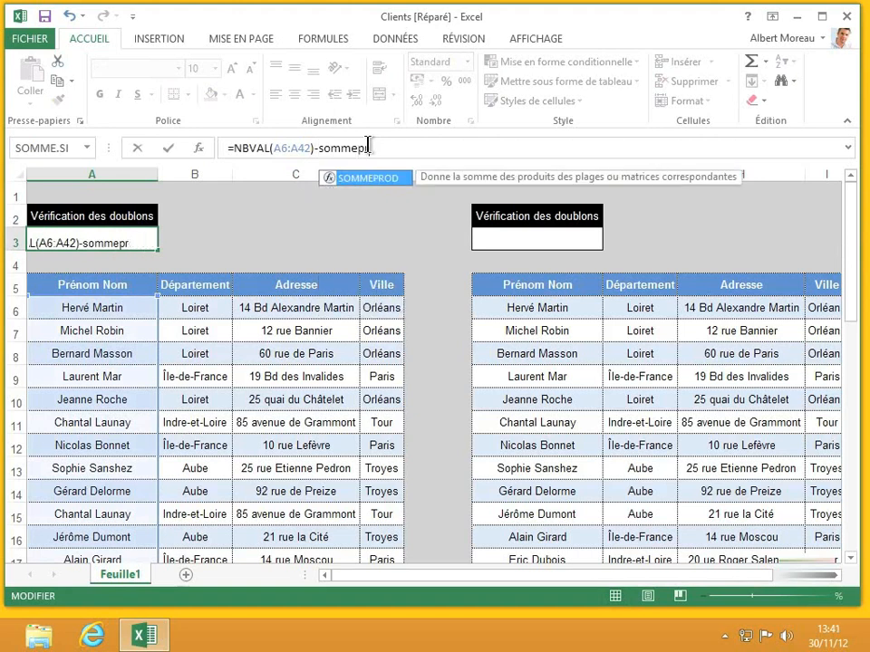
pyautogui.write('od(')
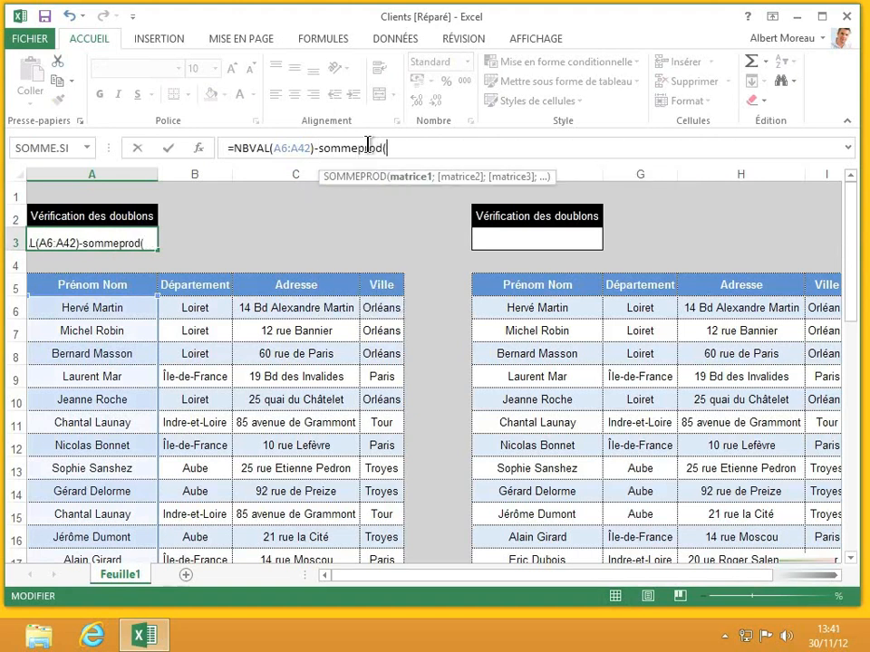
pyautogui.write('1/nb.si')
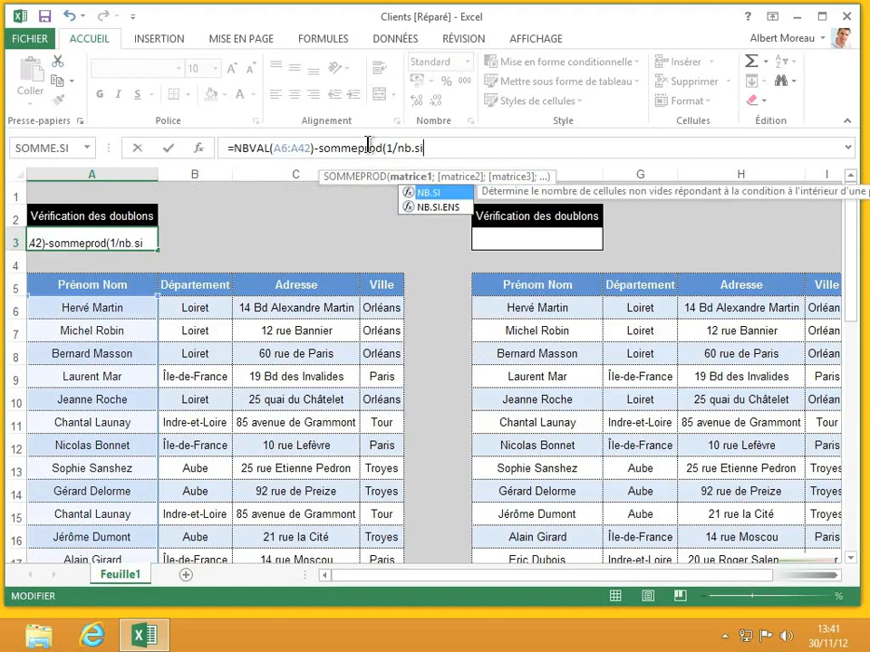
pyautogui.write('(')
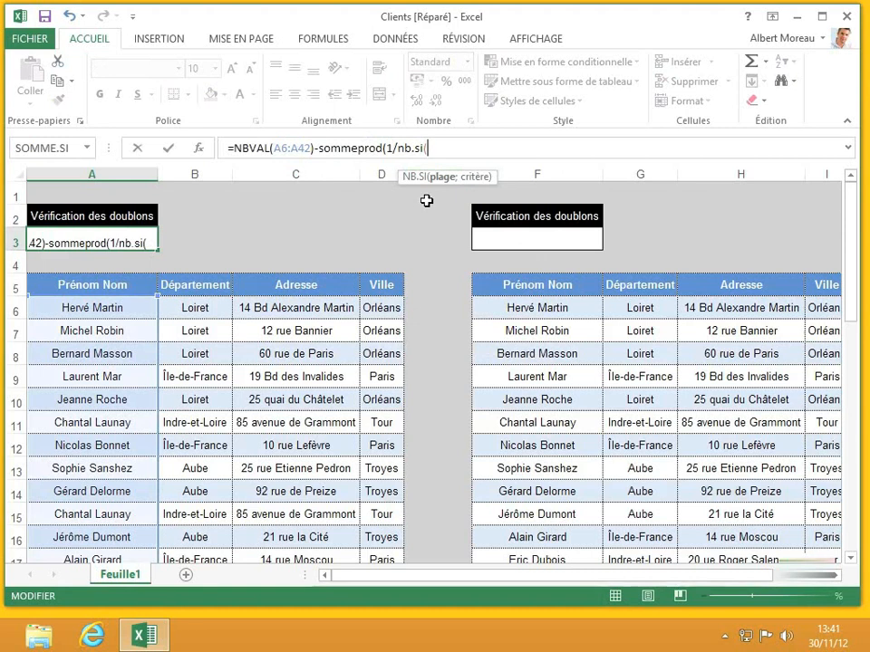
pyautogui.write('a6:a')
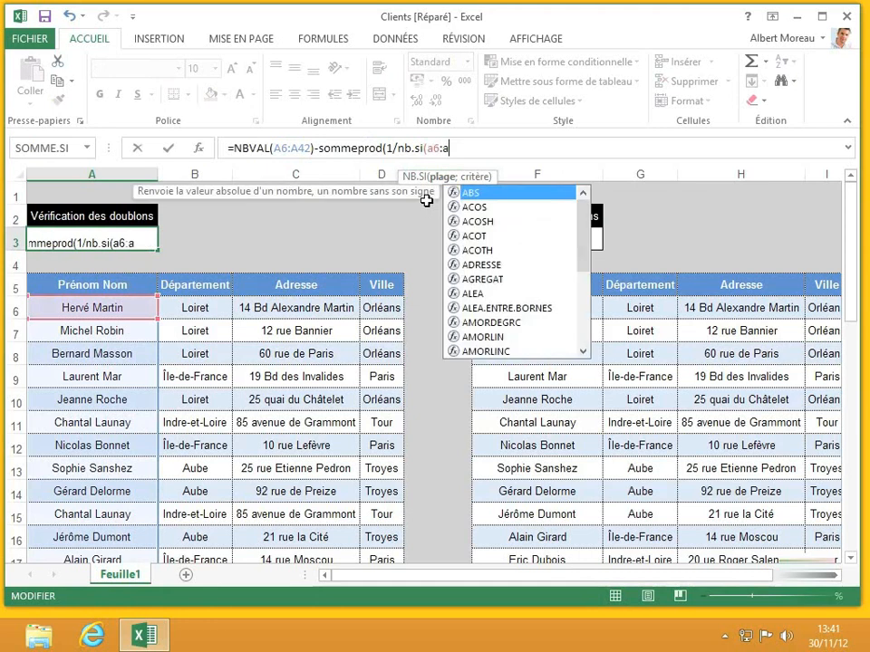
pyautogui.write('42')
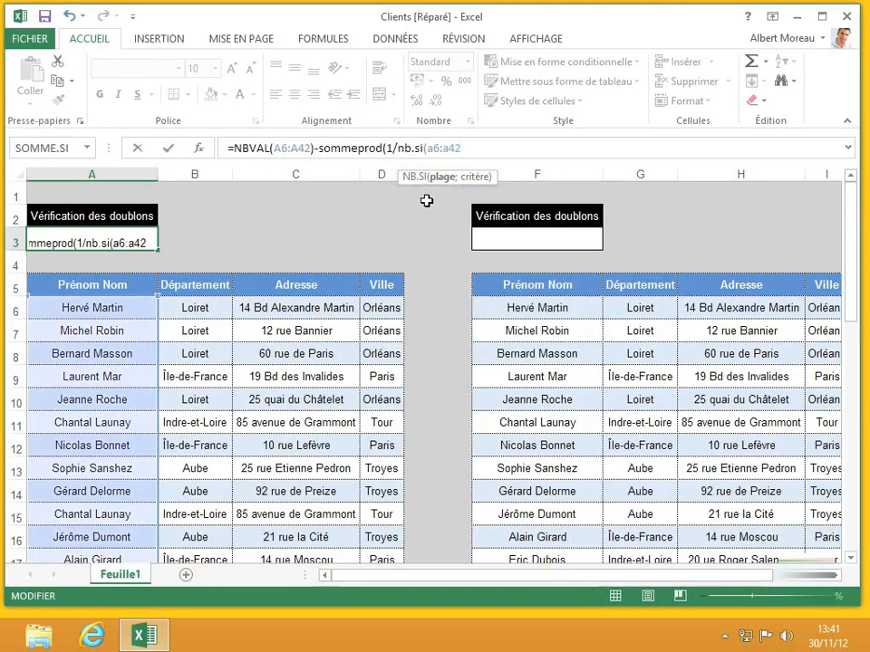
pyautogui.write(';')
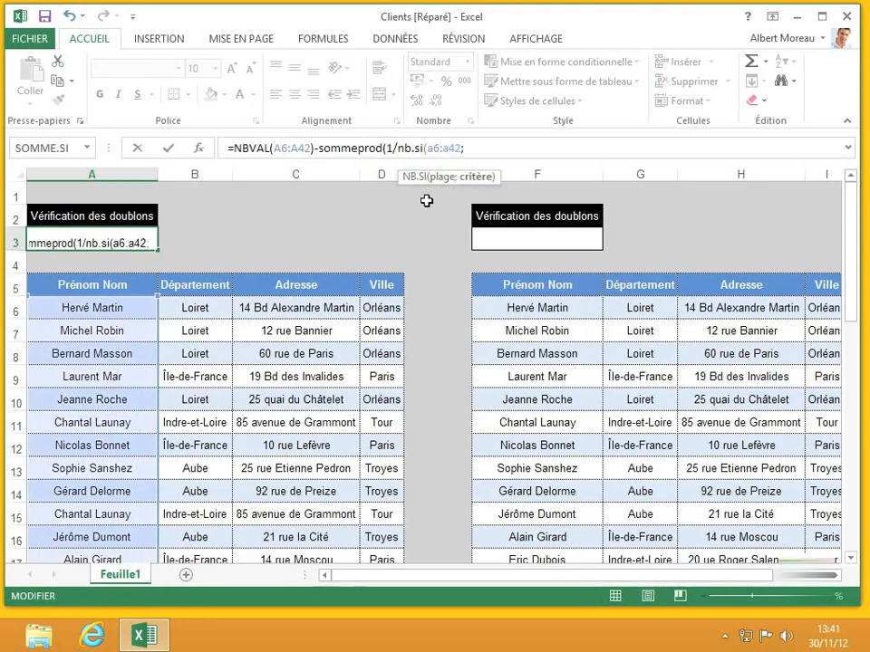
pyautogui.write('a6')
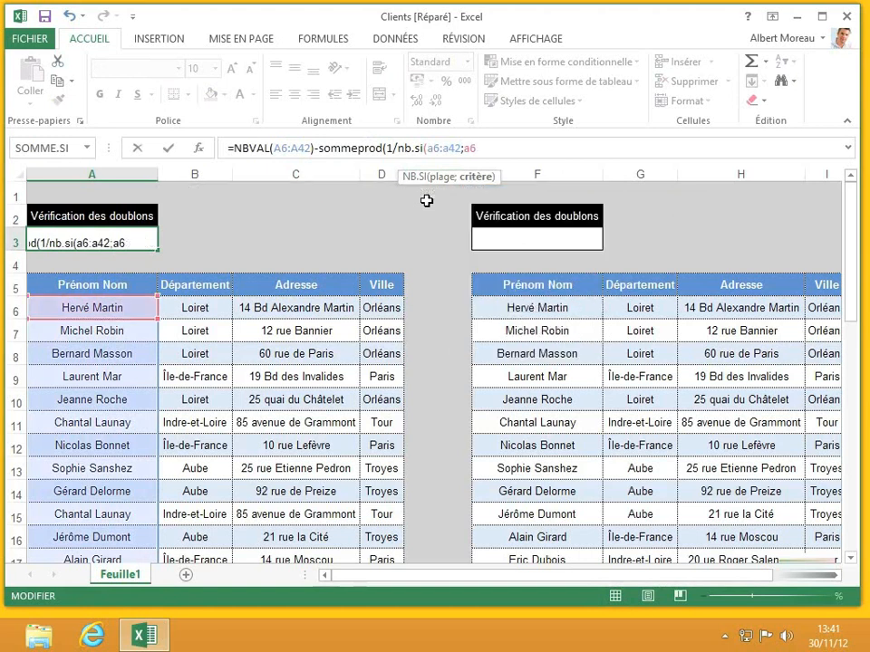
pyautogui.write(':')
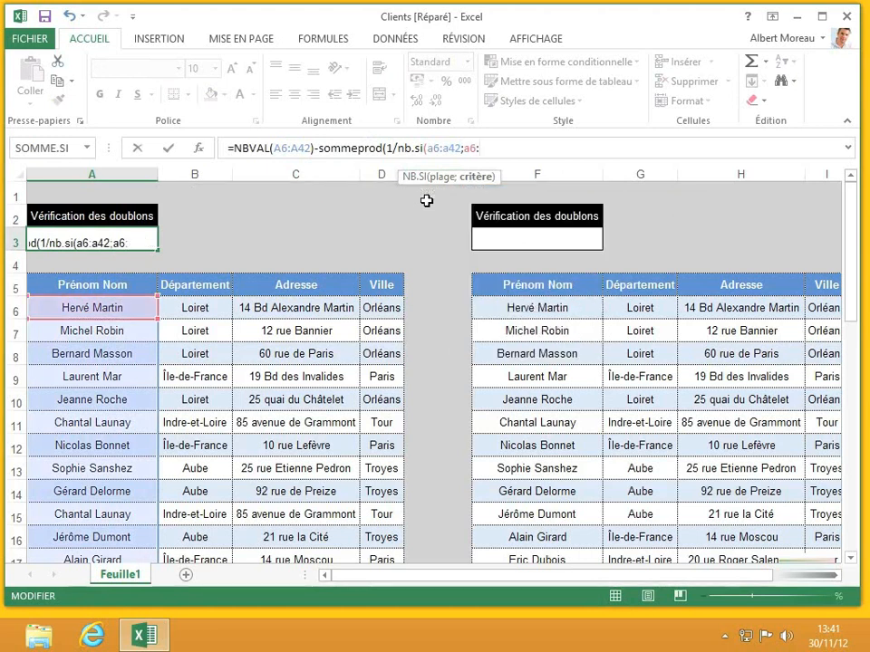
pyautogui.write('a42')
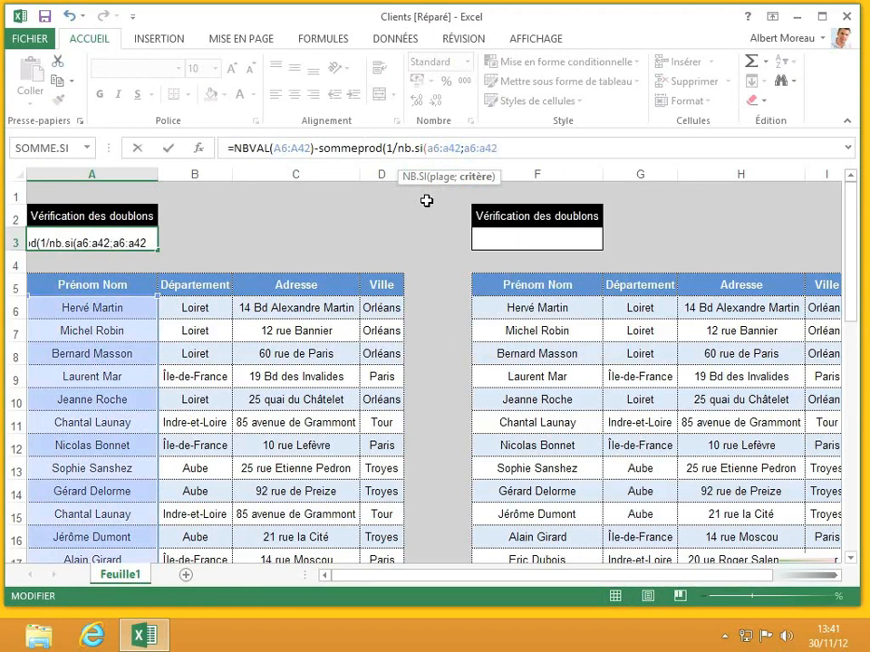
pyautogui.write(')')
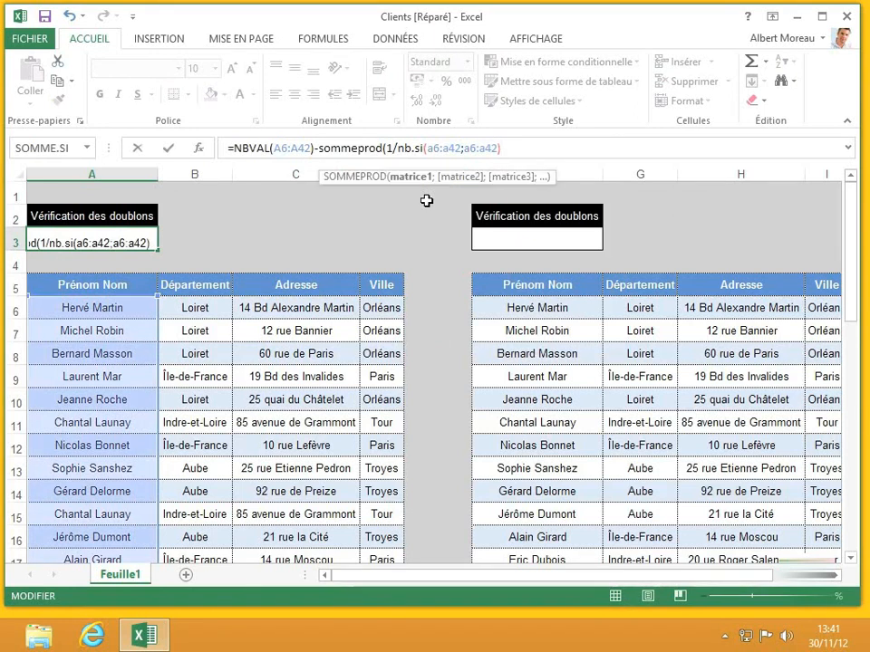
pyautogui.write(')')
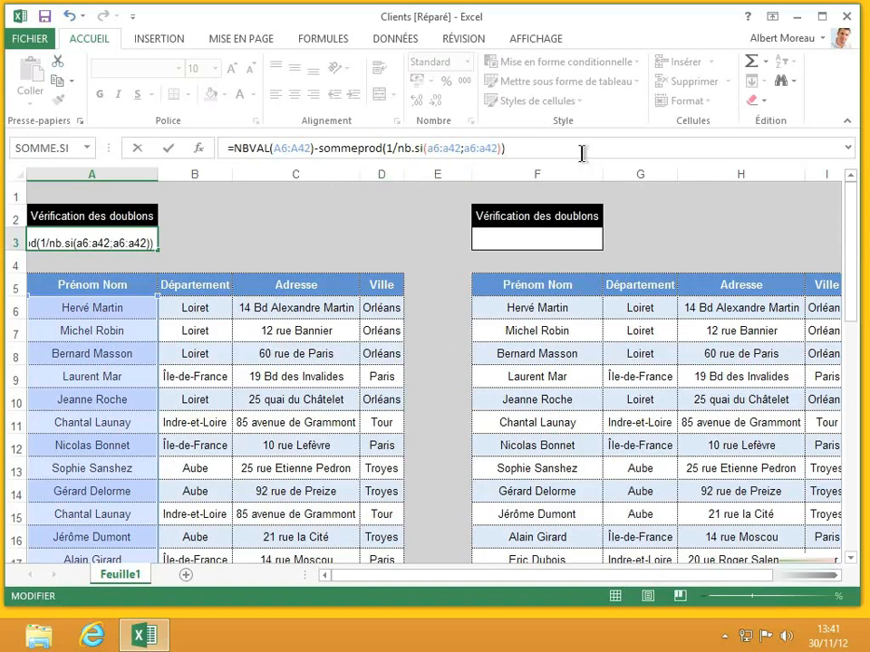
pyautogui.press('Return')
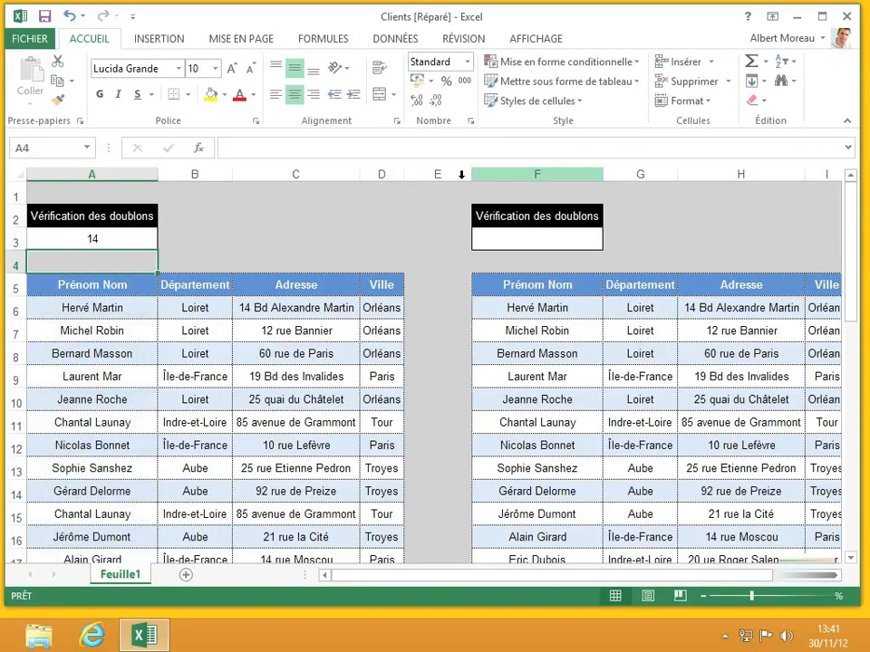
# Enter =NBVAL(F6:F28)-SOMMEPROD(1/NB.SI(F6:F28;F2:F28)) in F3 for the right table.
pyautogui.click(123, 236)
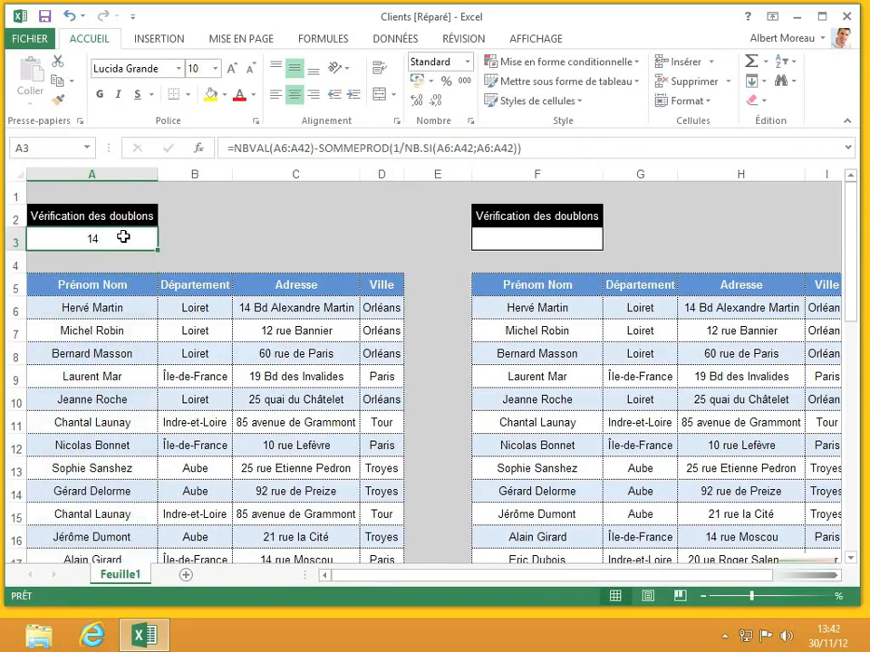
pyautogui.click(509, 240)
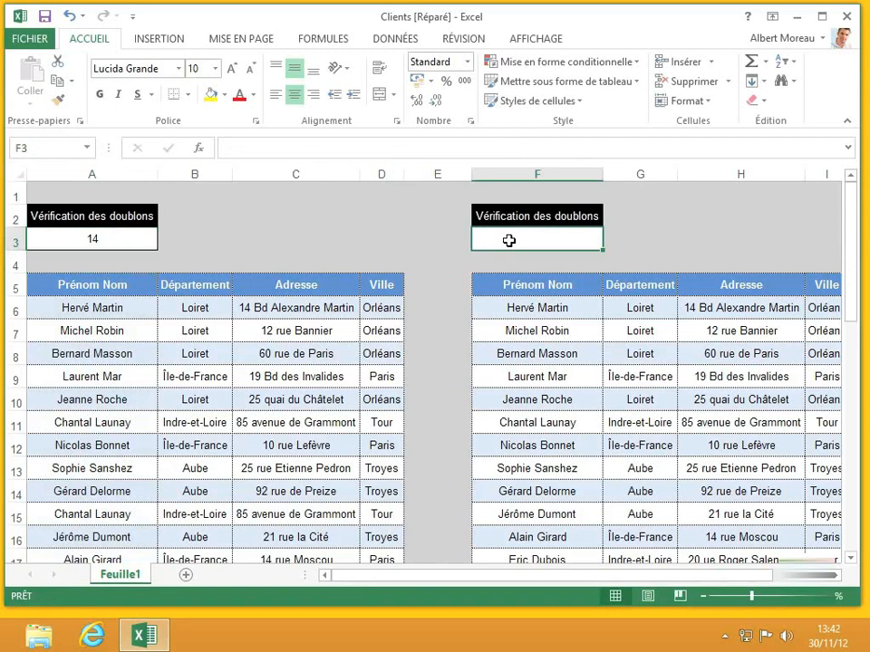
pyautogui.write('=')
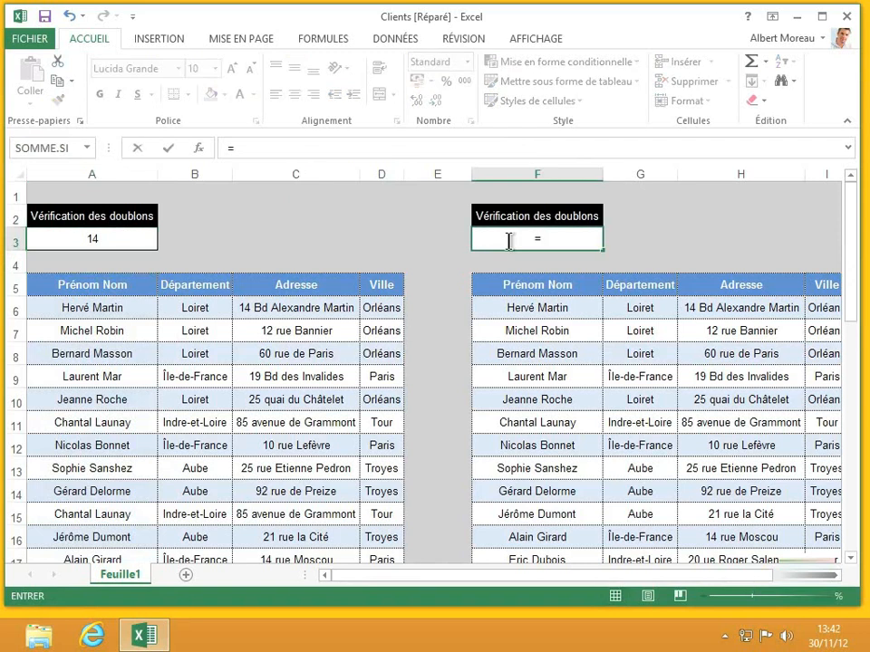
pyautogui.write('nbval(')
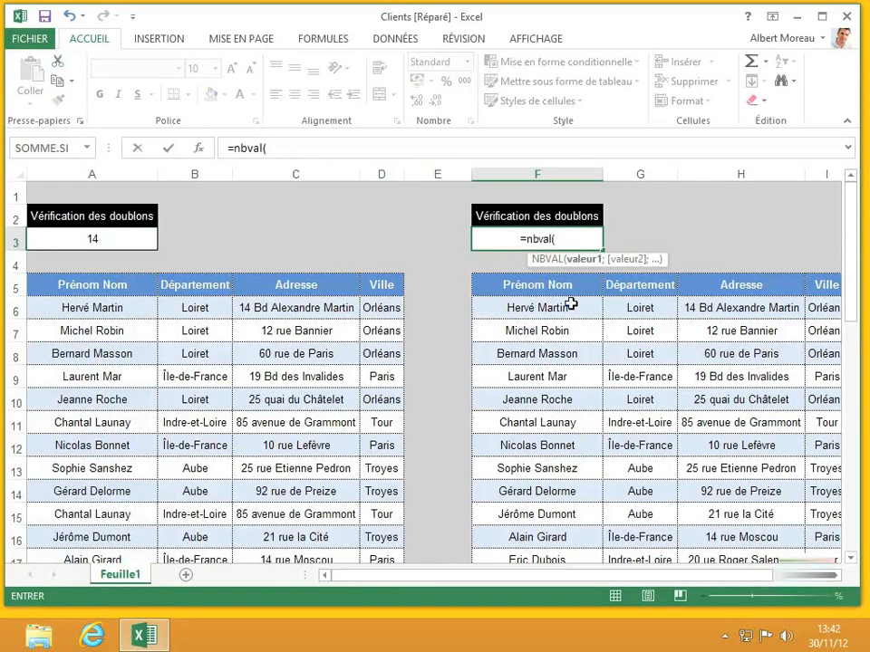
pyautogui.moveTo(581, 308); pyautogui.dragTo(552, 496)
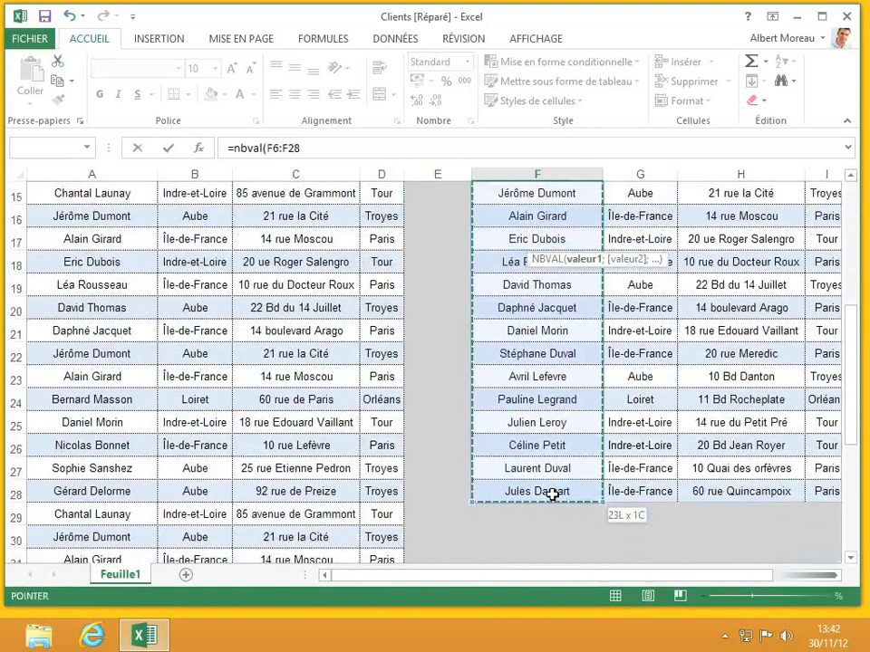
pyautogui.moveTo(552, 495); pyautogui.dragTo(552, 495)
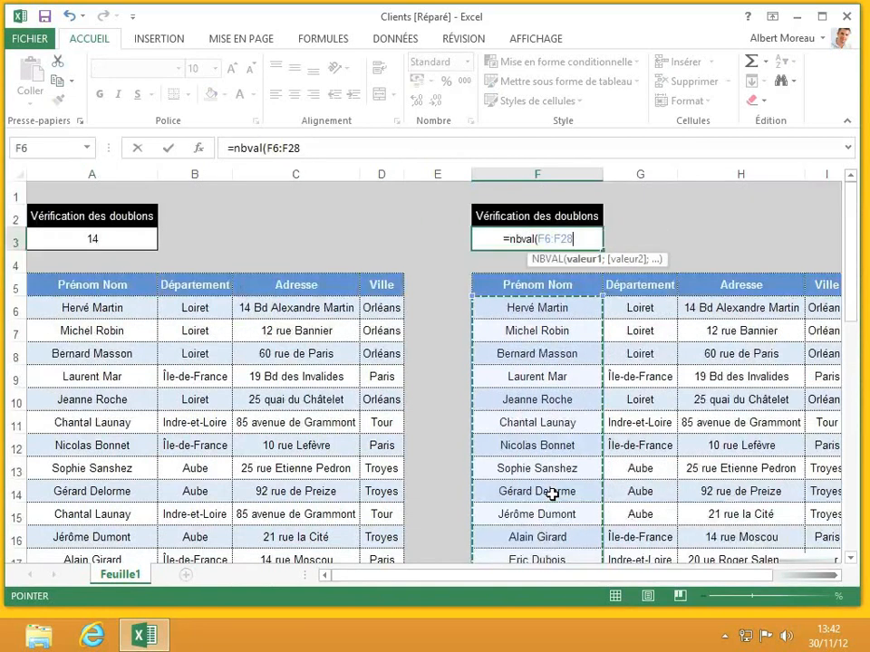
pyautogui.write(')')
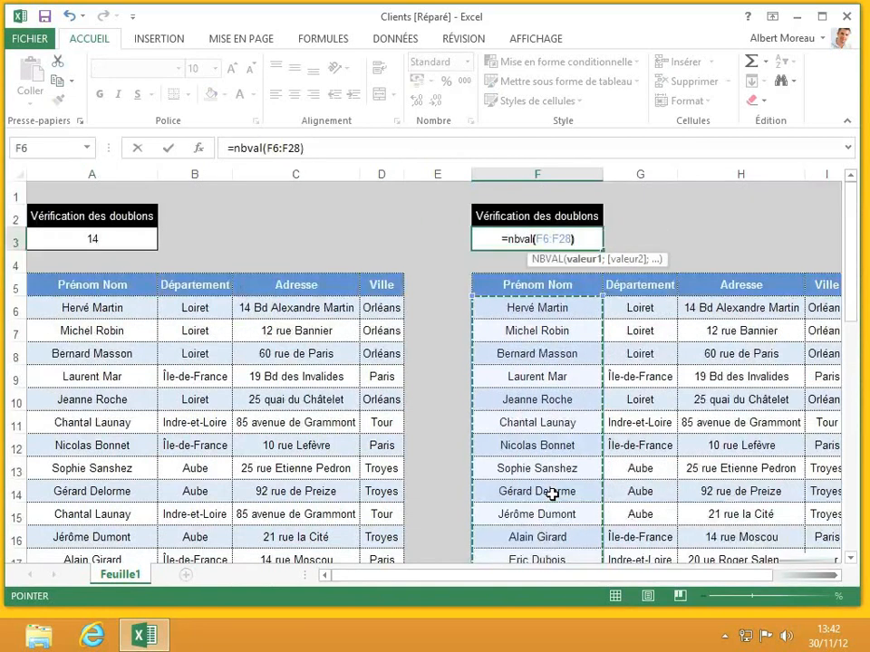
pyautogui.write('-somp')
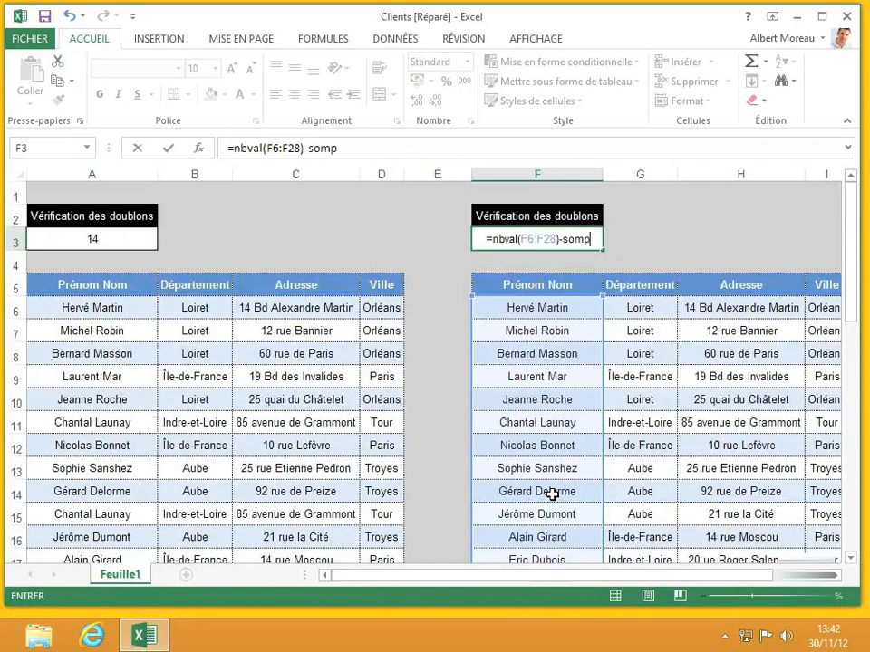
pyautogui.press('BackSpace')
pyautogui.write('mepro')
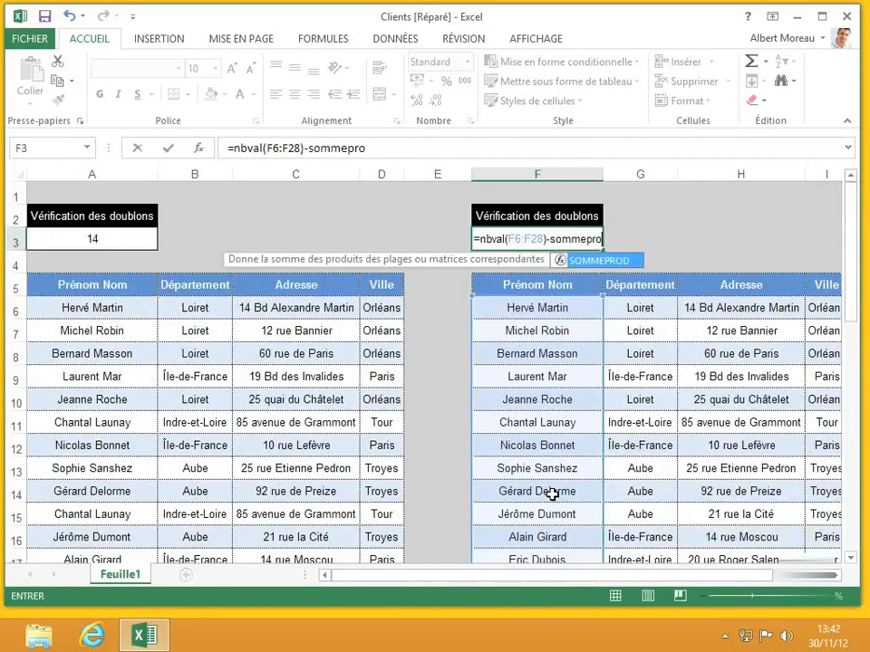
pyautogui.write('d(1/')
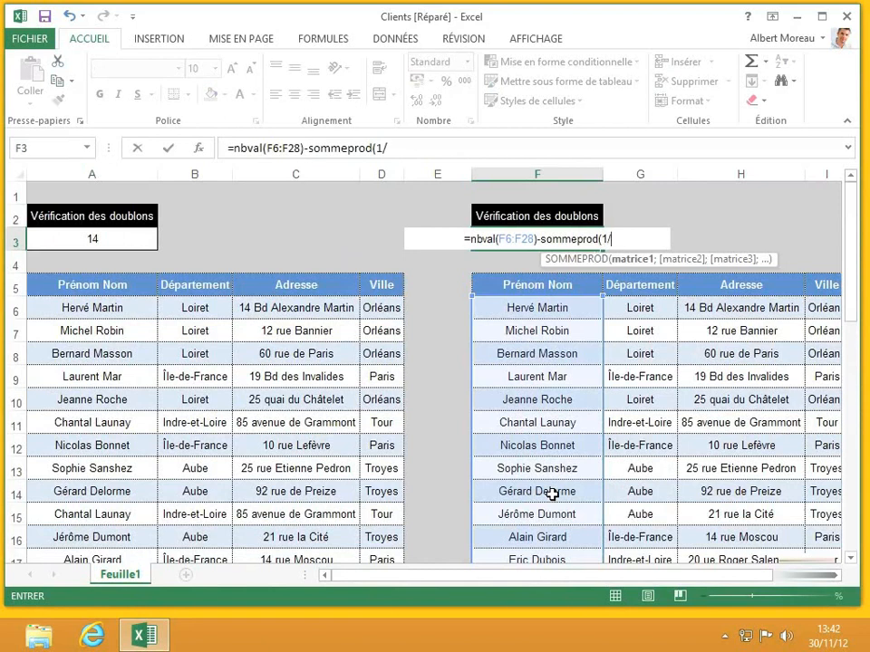
pyautogui.write('nb.si(')
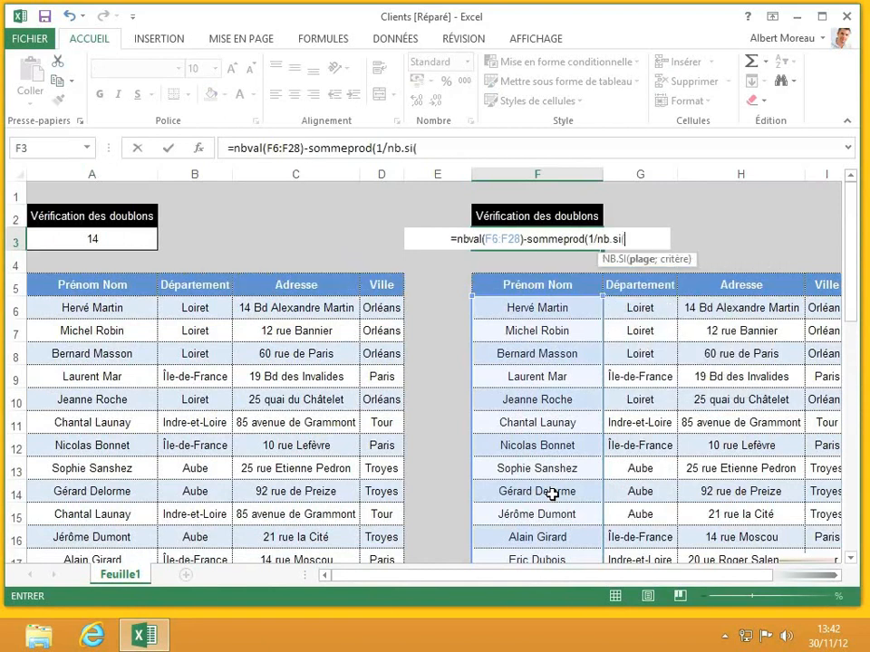
pyautogui.write('f6')
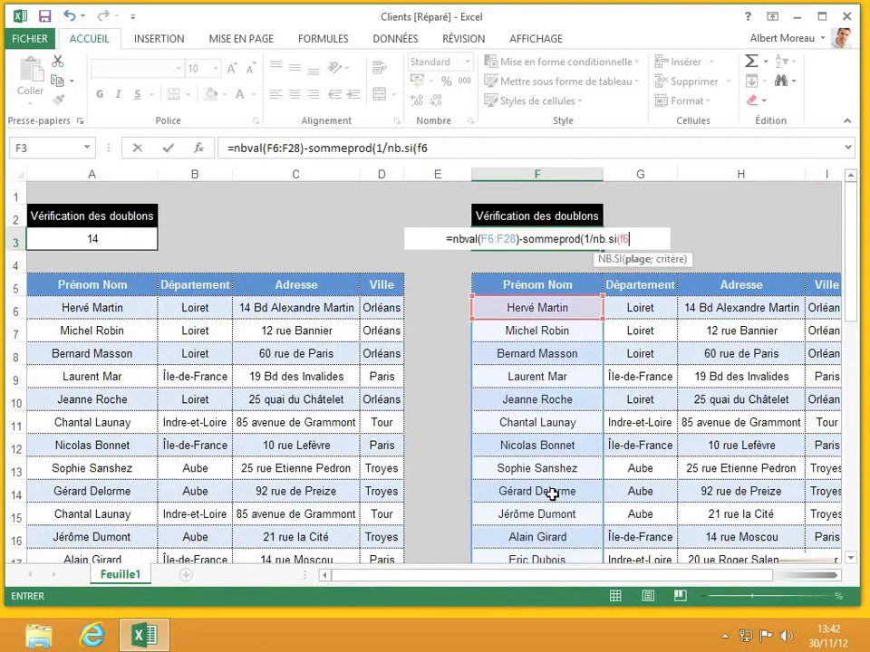
pyautogui.write(':f28')
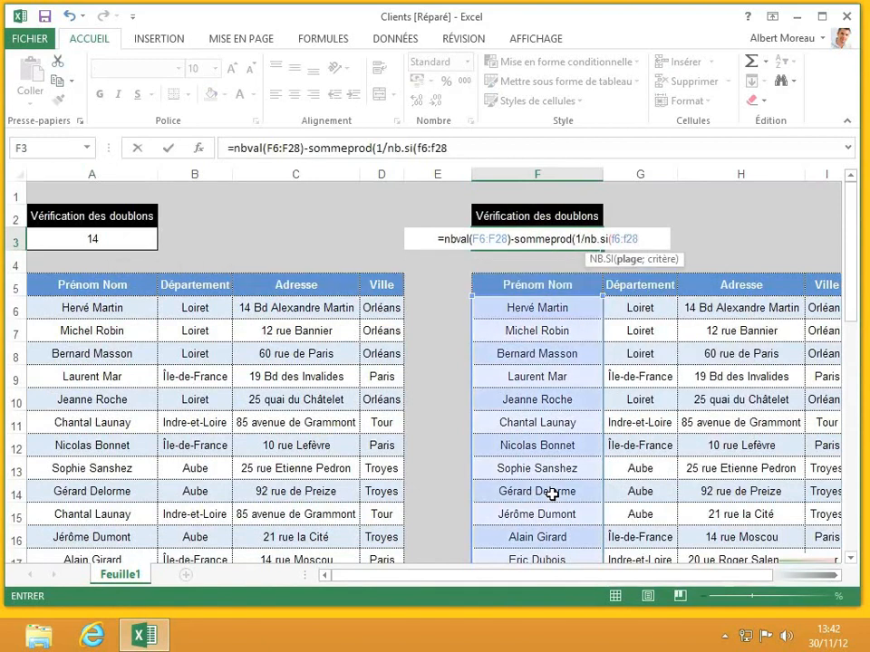
pyautogui.write(';f')
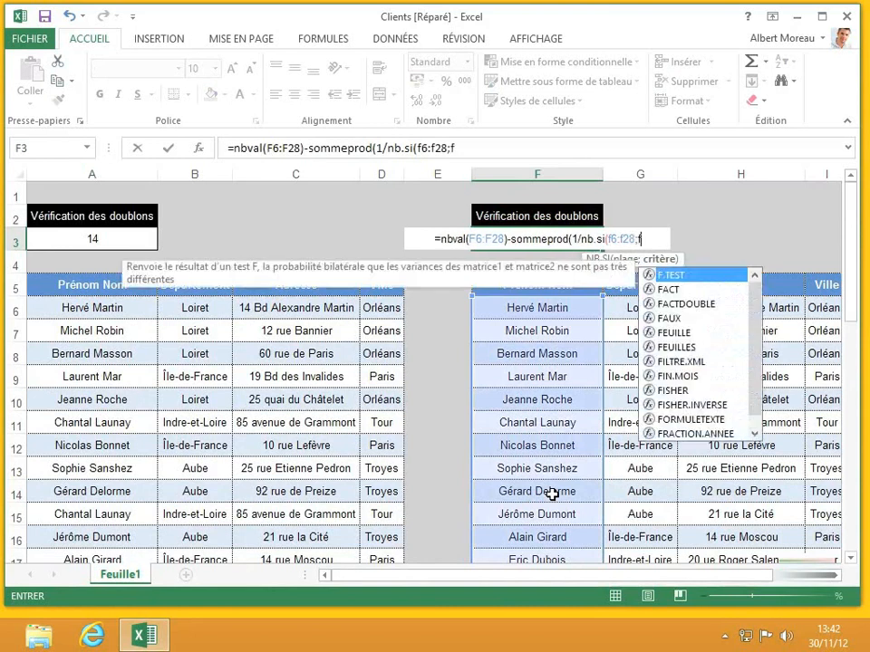
pyautogui.write('2:f28')
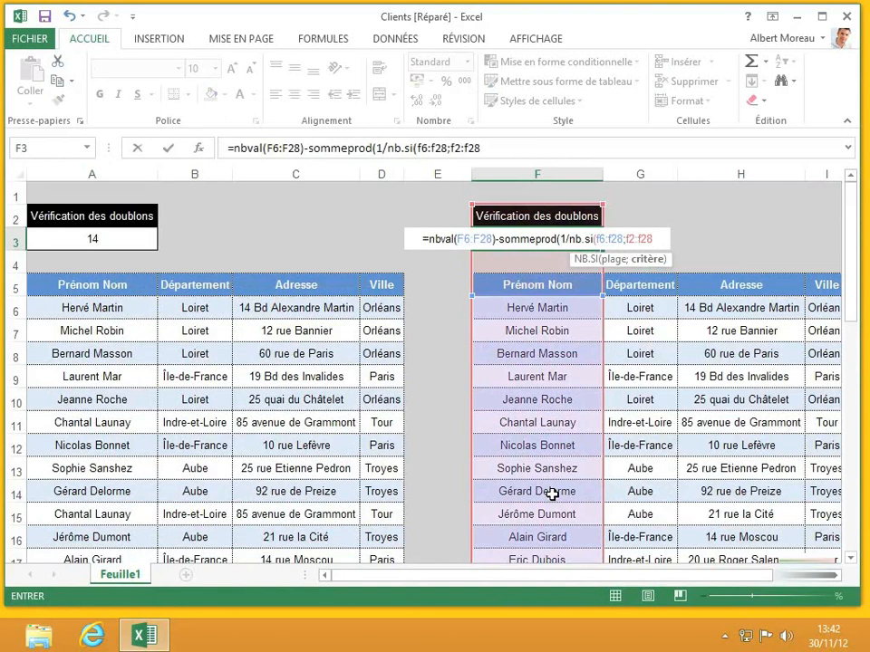
pyautogui.write(')')
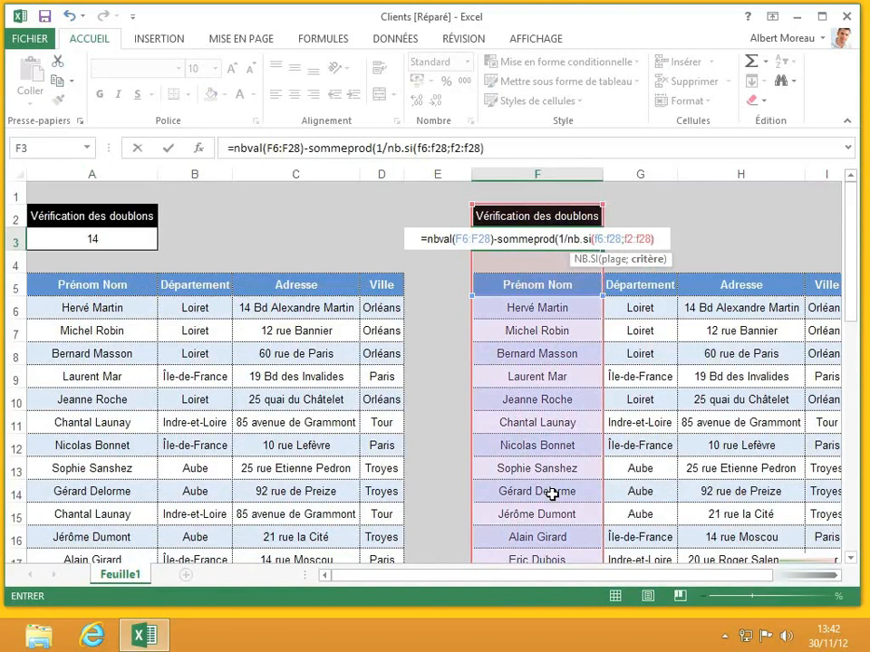
# Correct F3's second range from F2:F28 to F6:F28 and commit, showing 0 duplicates.
pyautogui.click(634, 239)
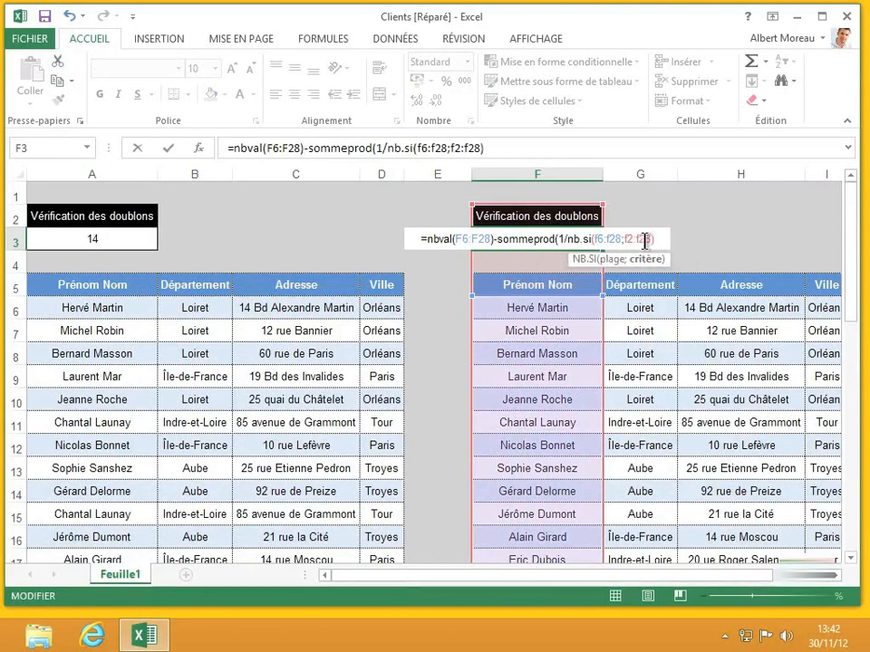
pyautogui.doubleClick(644, 239)
pyautogui.write('f6:f28')
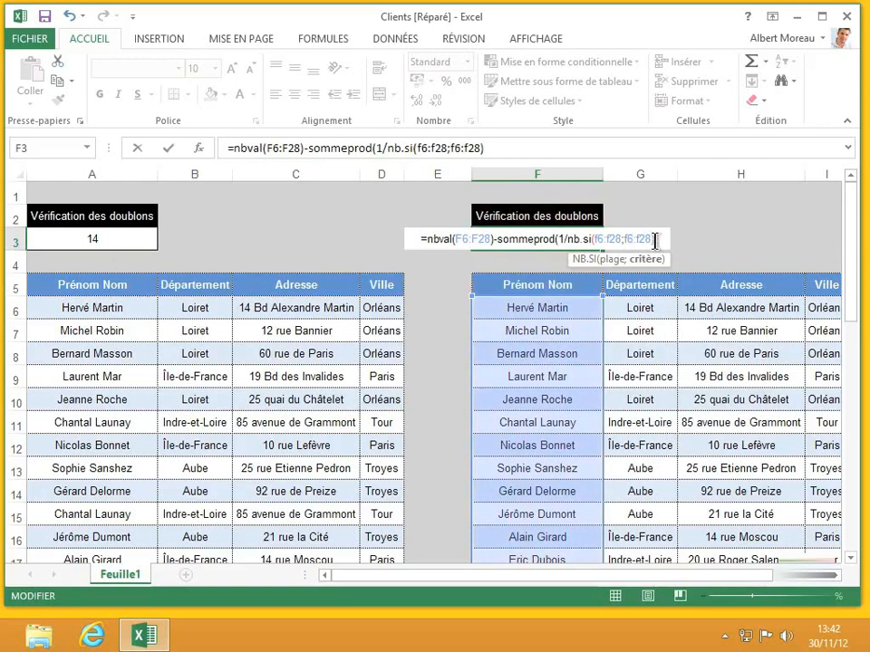
pyautogui.click(656, 240)
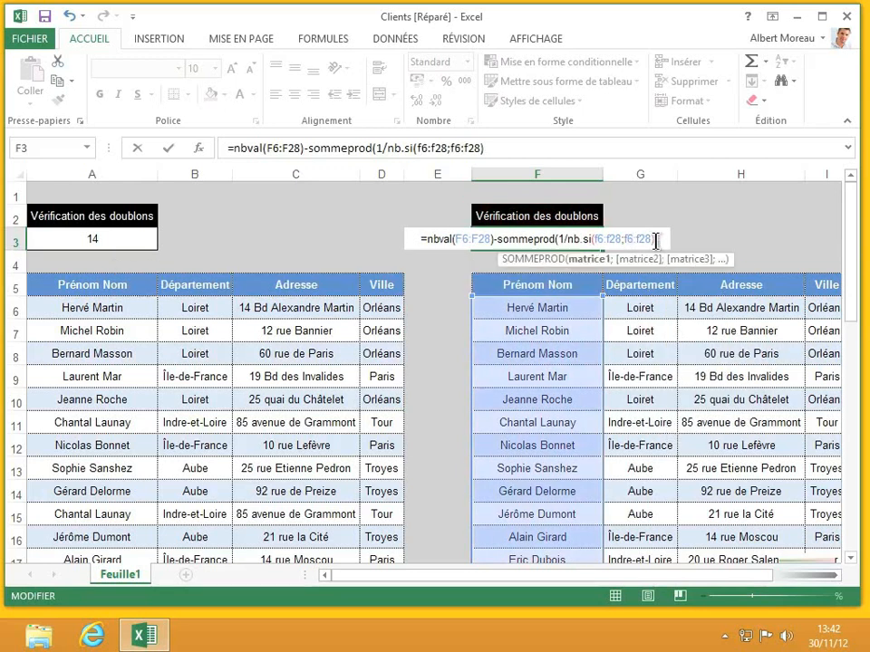
pyautogui.write(')')
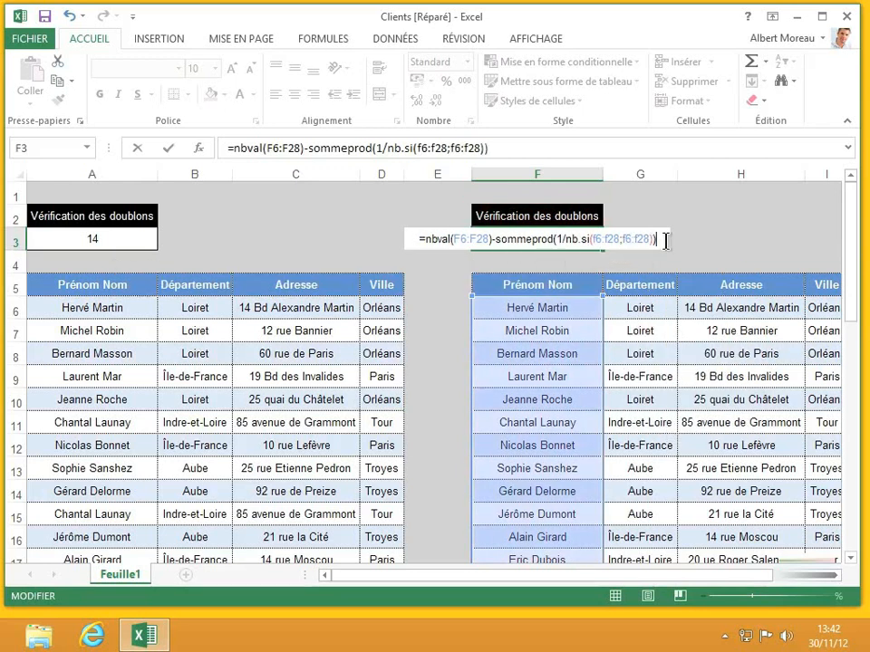
pyautogui.press('Return')
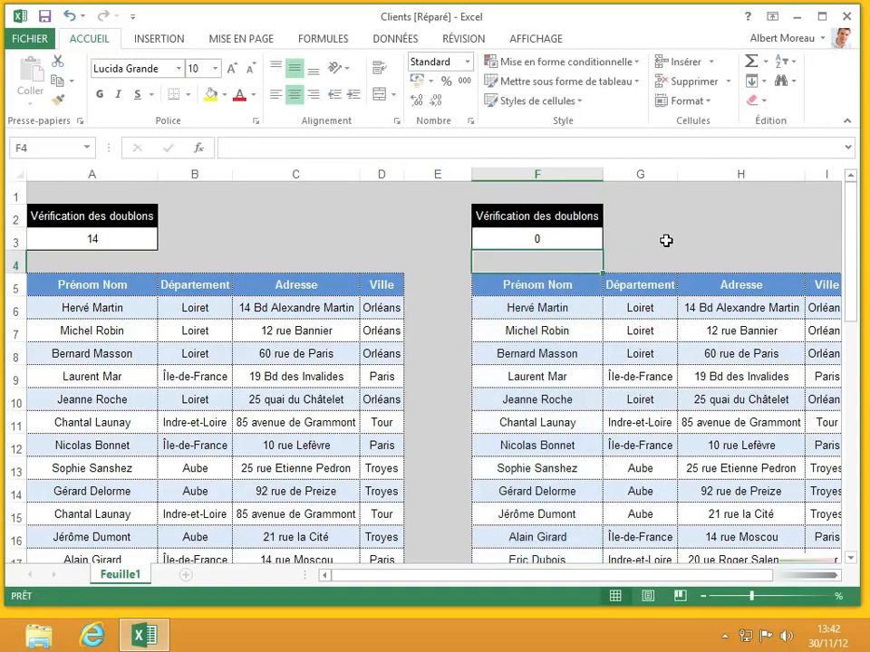
# Add a 'greater than 0' rule to A3 with light red fill and dark red text.
pyautogui.click(571, 241)
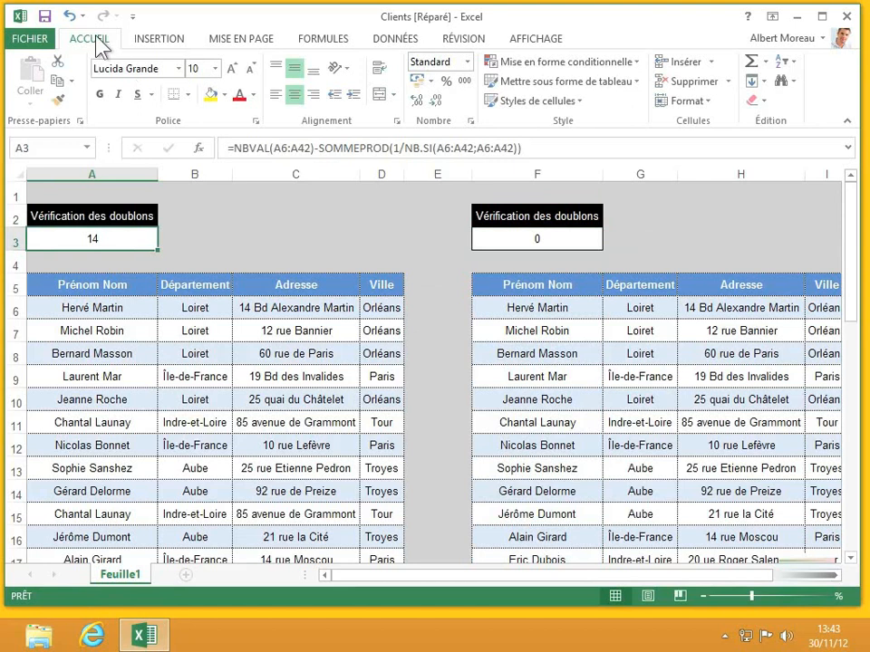
pyautogui.click(618, 63)
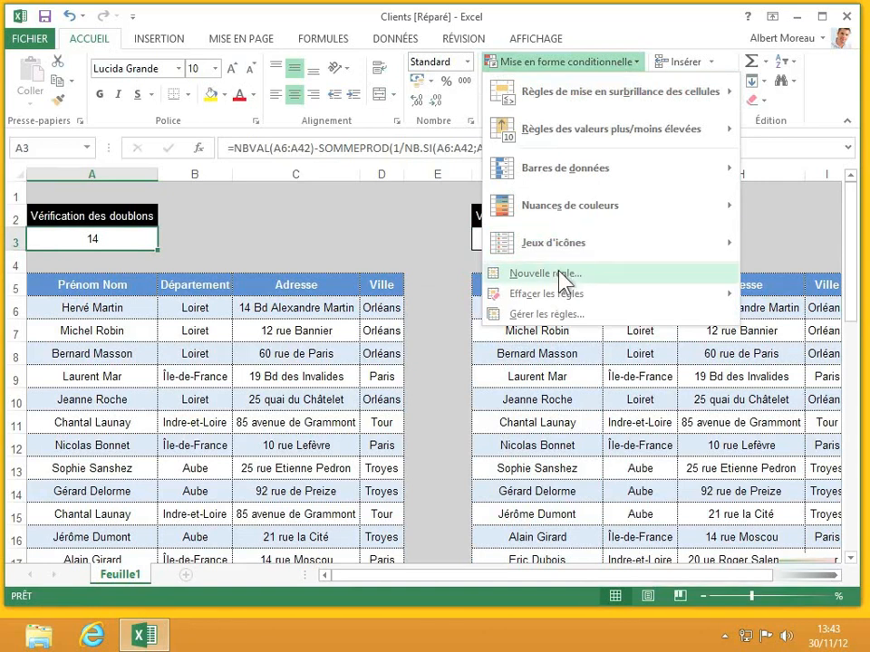
pyautogui.moveTo(679, 101)
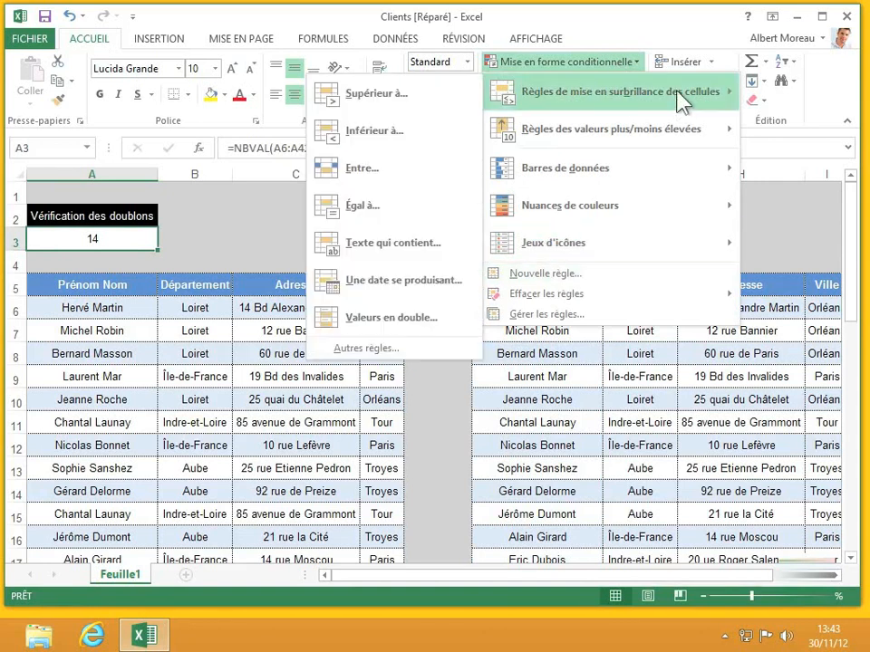
pyautogui.click(403, 104)
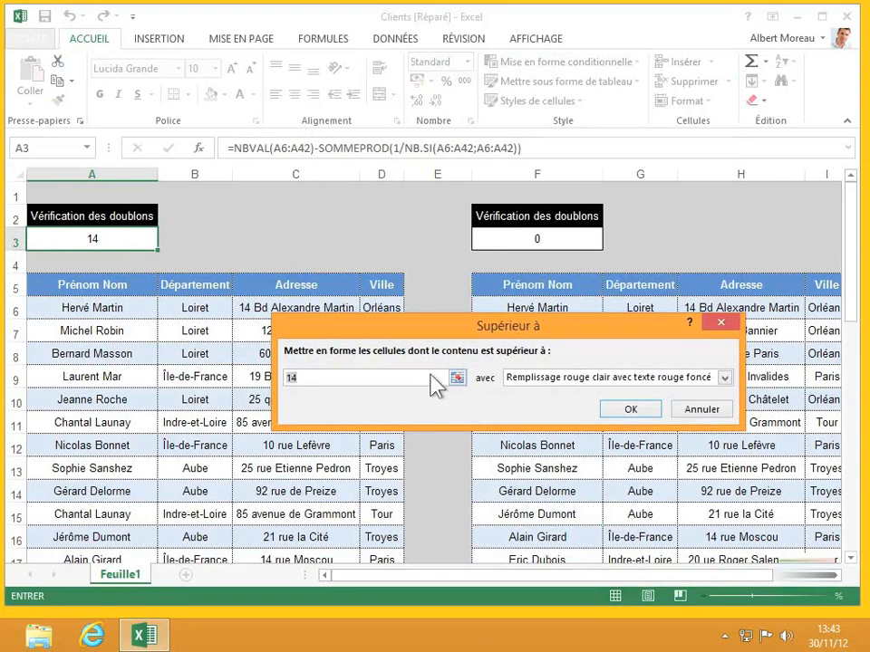
pyautogui.press('BackSpace')
pyautogui.press('BackSpace')
pyautogui.write('0')
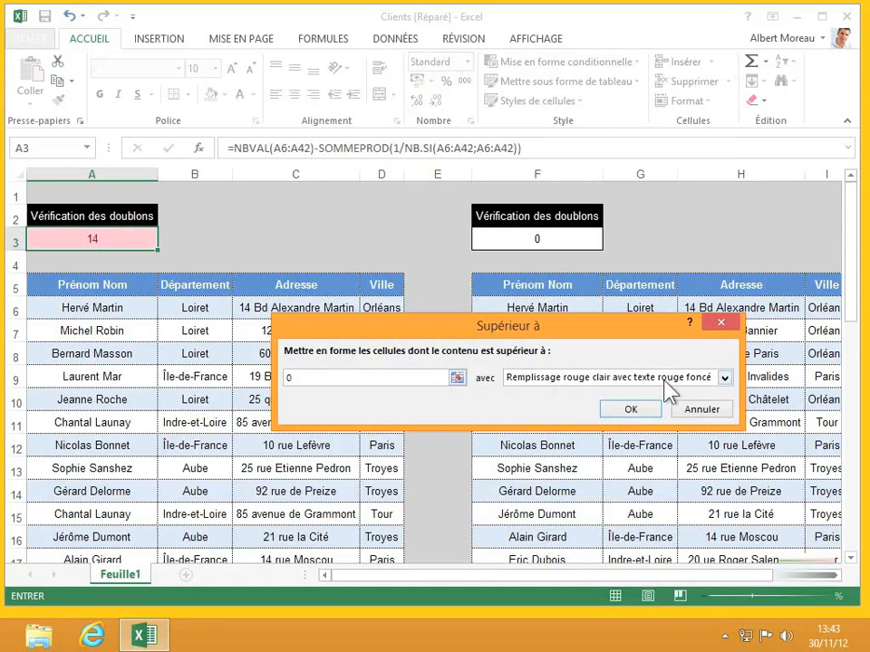
pyautogui.click(640, 412)
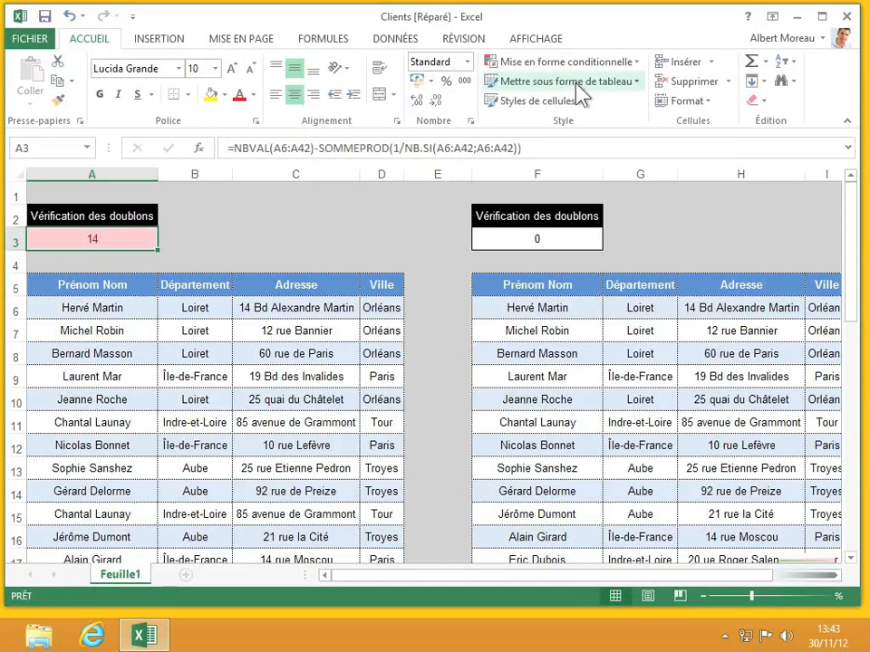
# Start a new conditional rule for A3 where the cell value equals 0.
pyautogui.click(623, 62)
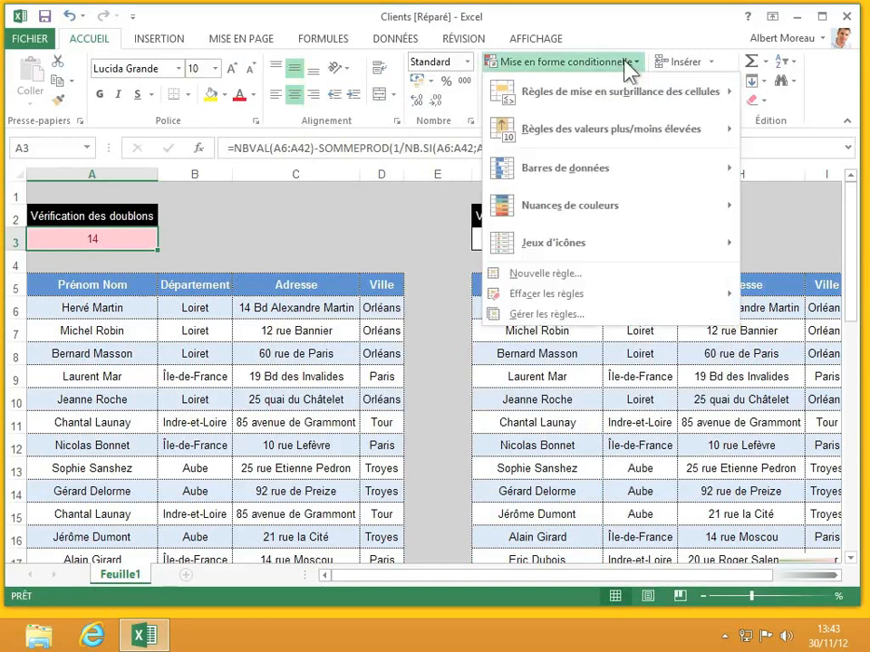
pyautogui.click(574, 314)
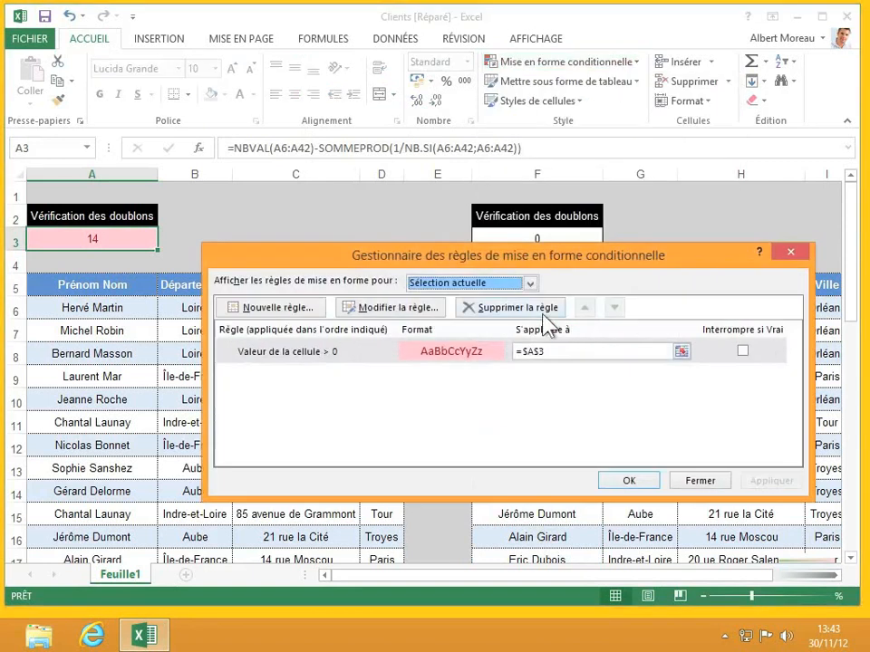
pyautogui.click(301, 308)
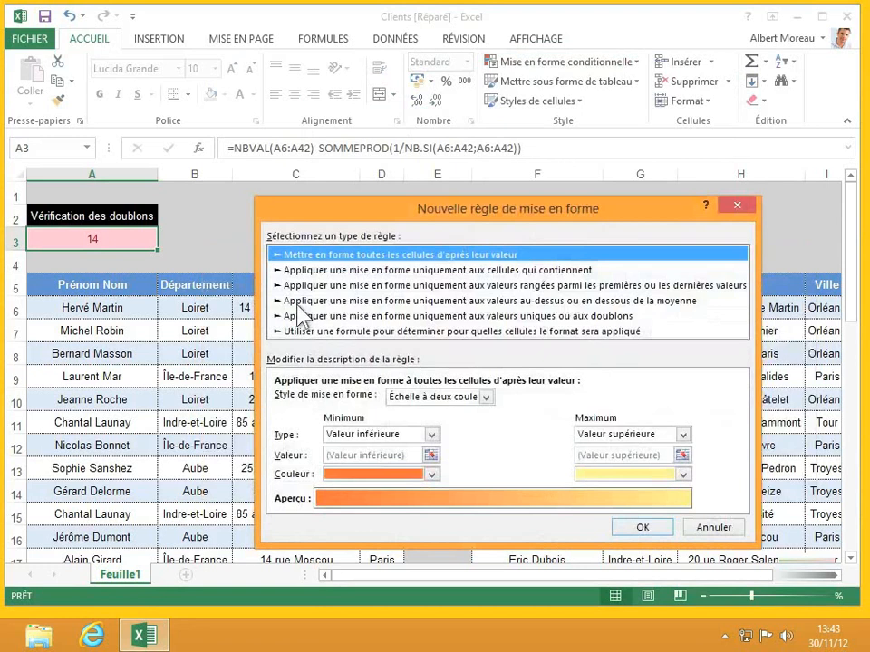
pyautogui.click(500, 270)
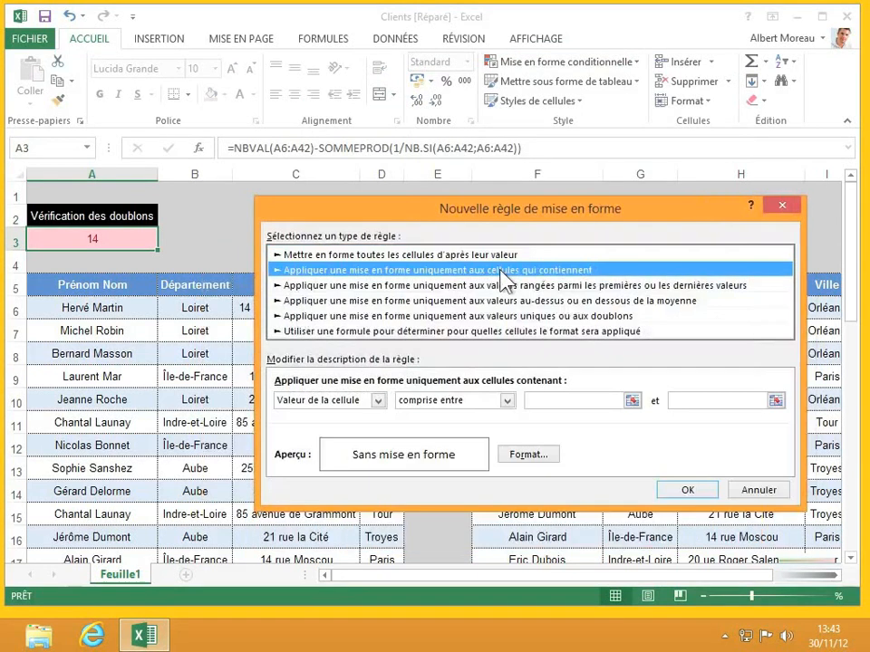
pyautogui.click(508, 400)
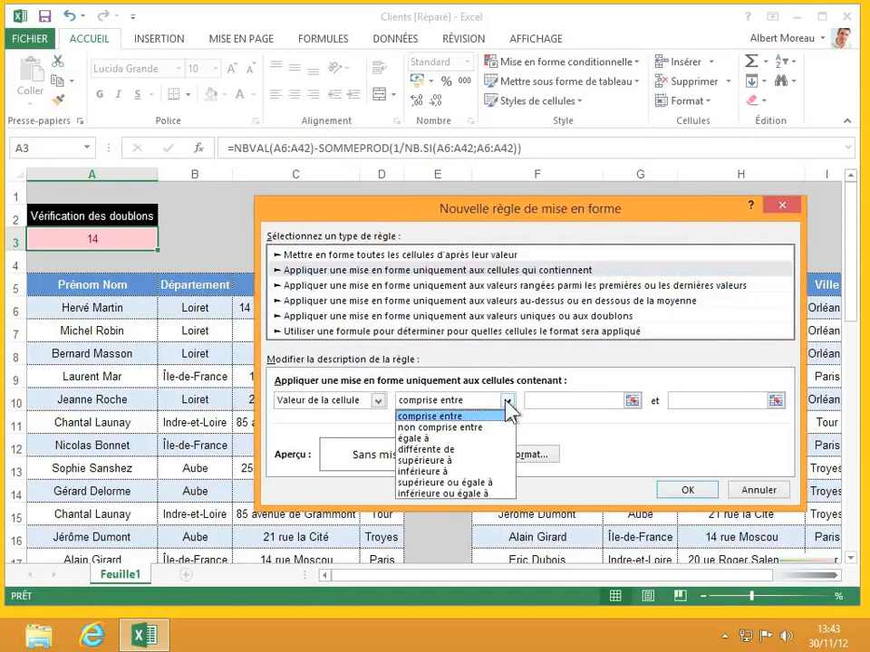
pyautogui.click(425, 439)
pyautogui.click(554, 399)
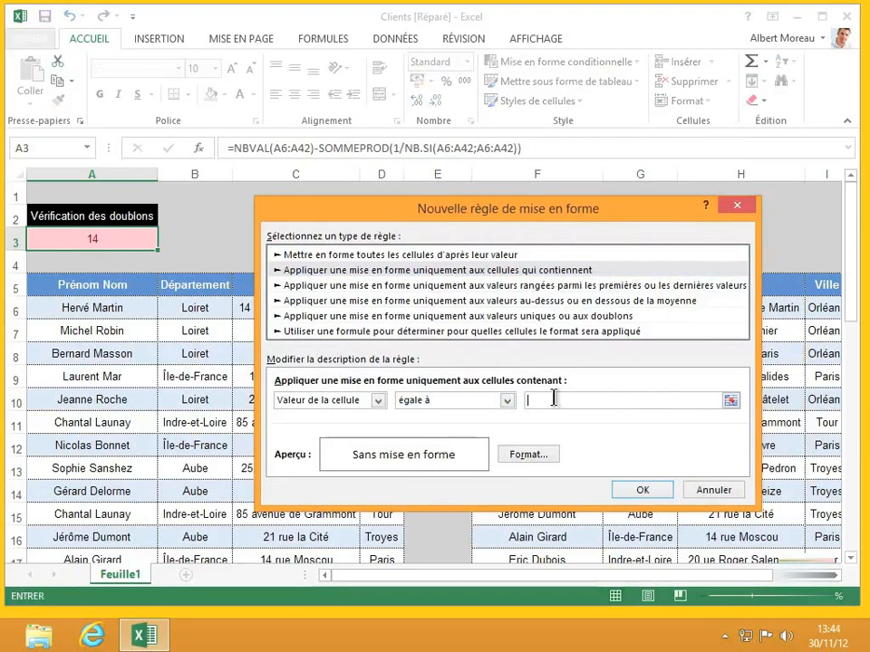
pyautogui.write('0')
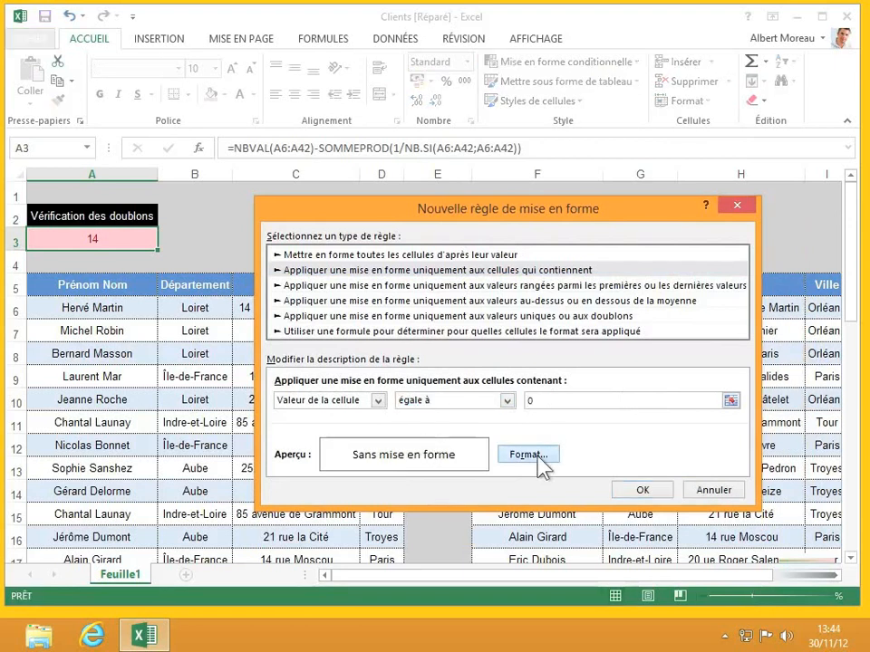
# Give the equals-0 rule a green fill and apply it to A3.
pyautogui.click(538, 458)
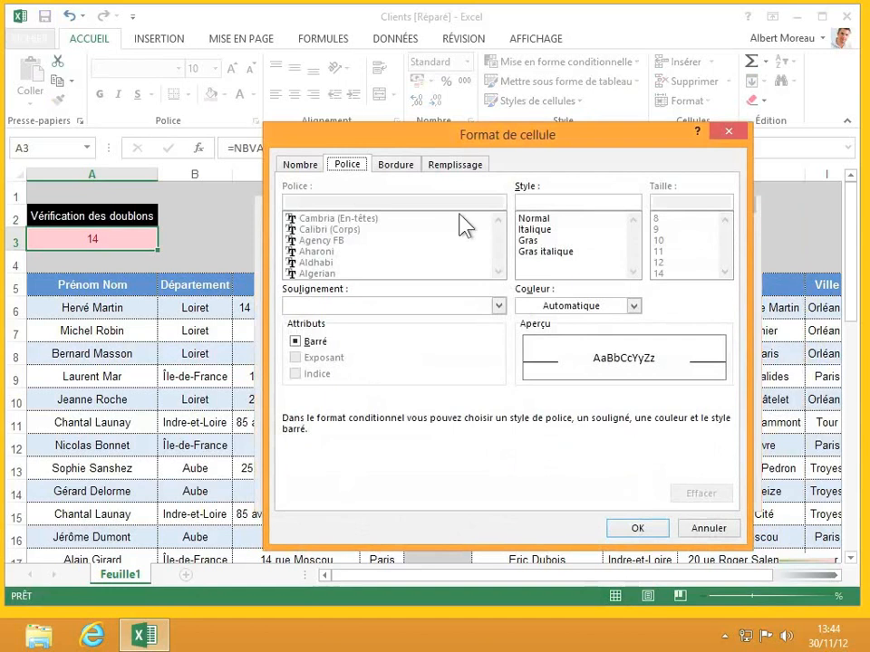
pyautogui.click(455, 165)
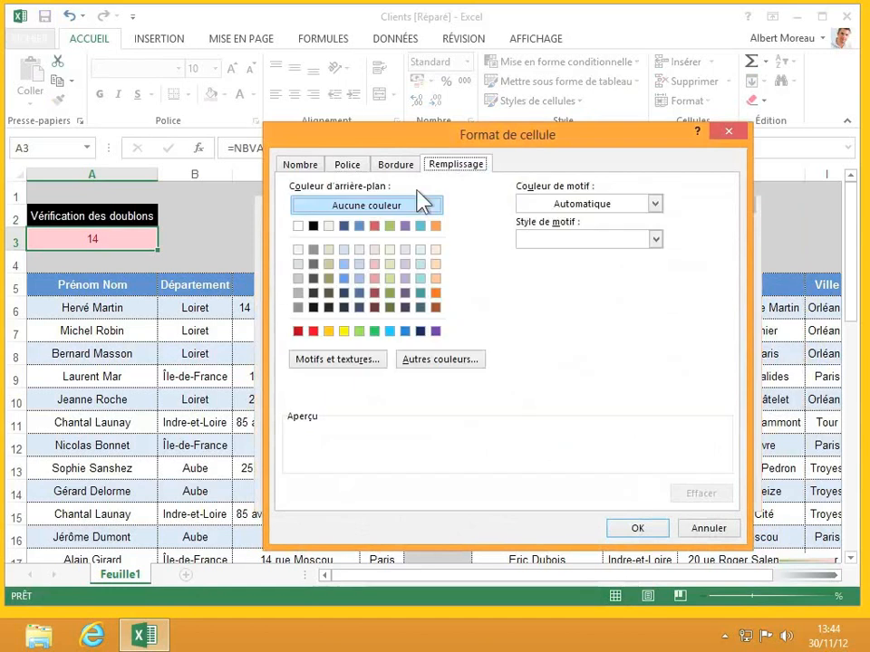
pyautogui.click(389, 225)
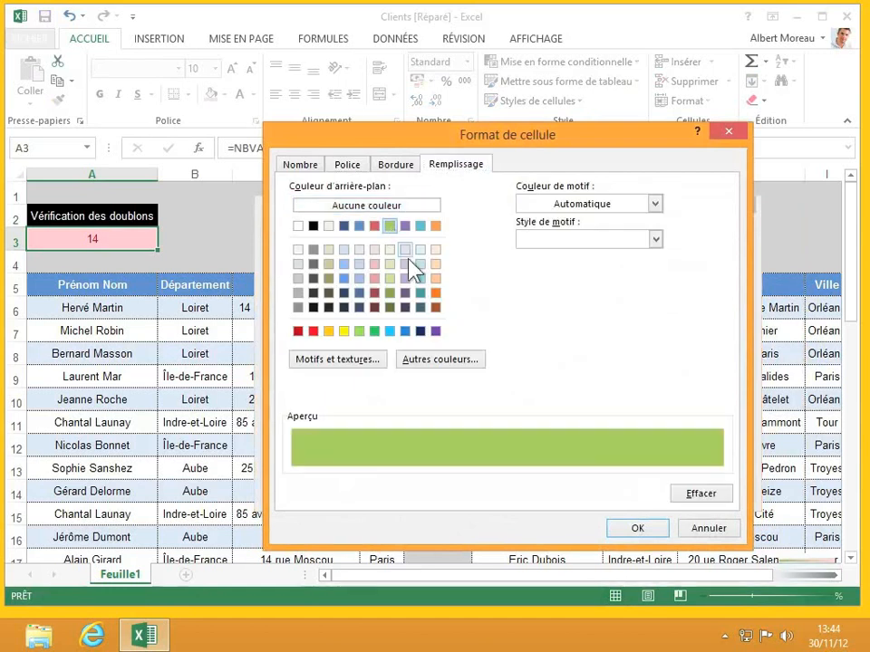
pyautogui.click(634, 528)
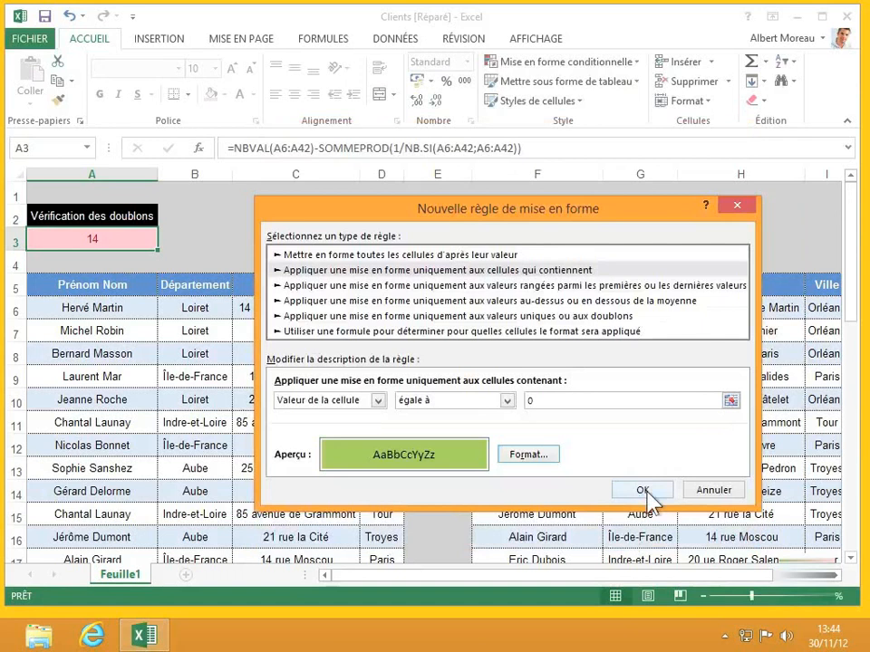
pyautogui.click(642, 490)
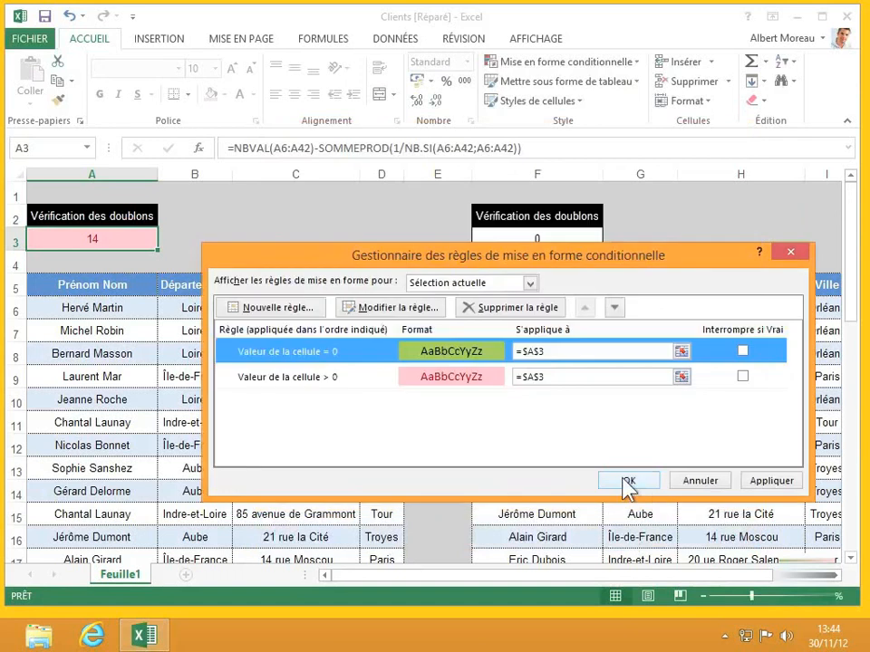
pyautogui.click(625, 478)
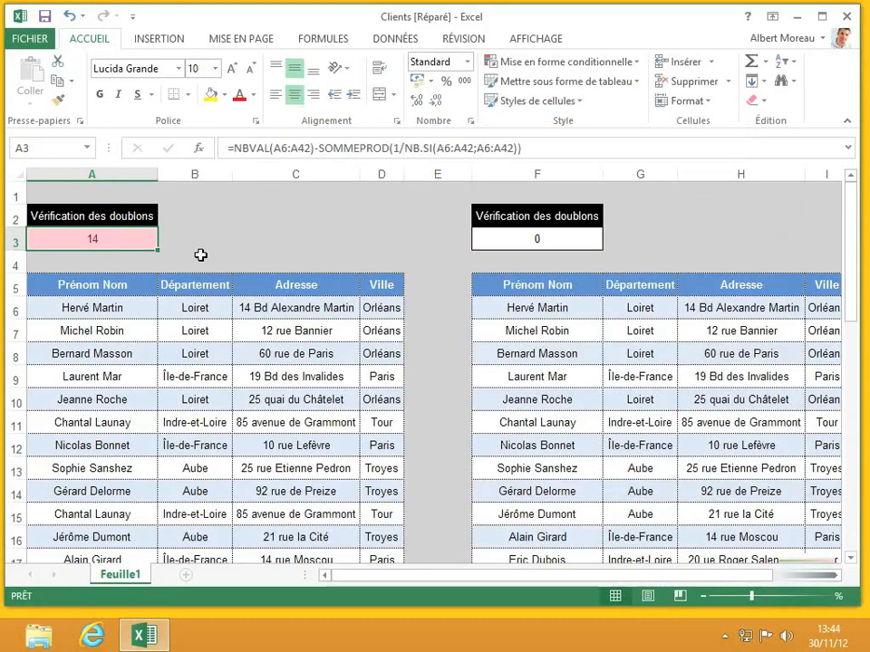
# Paste only A3's formatting onto F3, keeping F3's formula so its 0 shows green.
pyautogui.hotkey('ctrl', 'c')
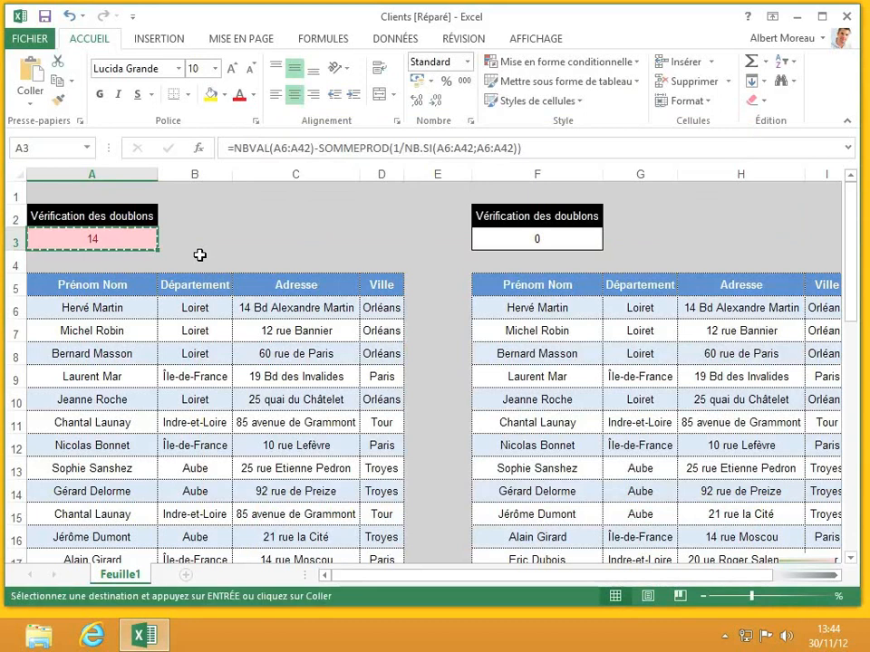
pyautogui.click(507, 238)
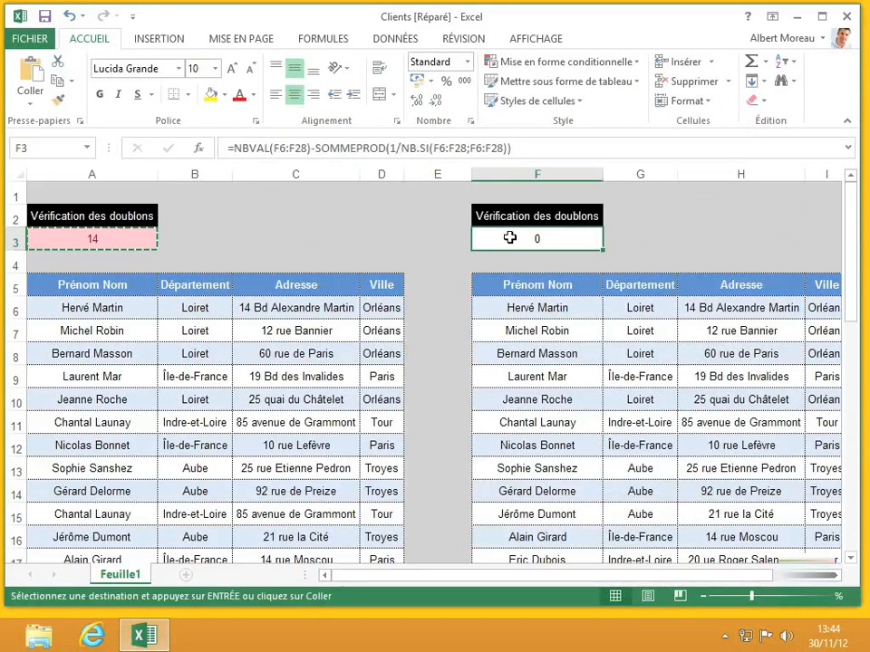
pyautogui.hotkey('ctrl', 'v')
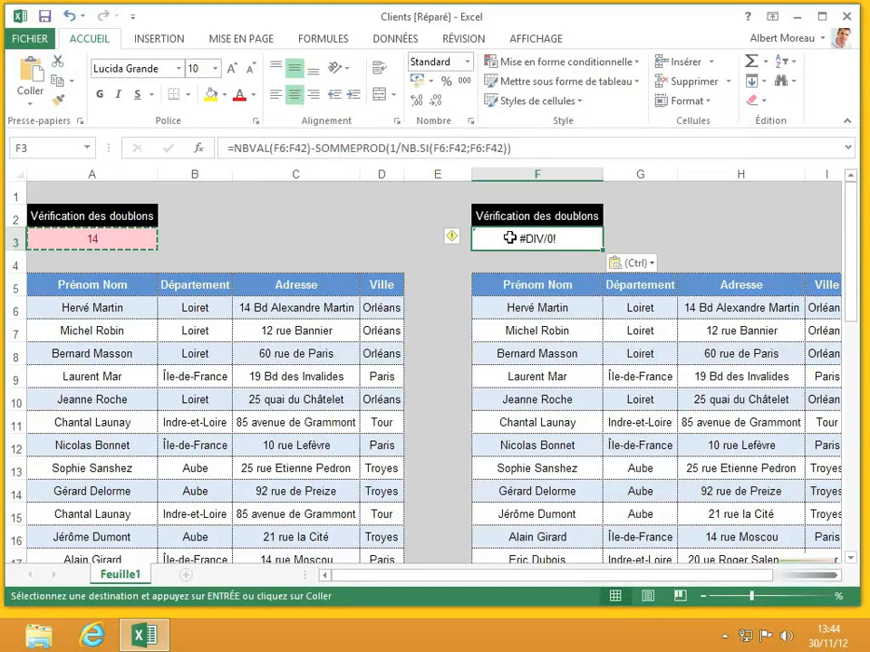
pyautogui.click(651, 263)
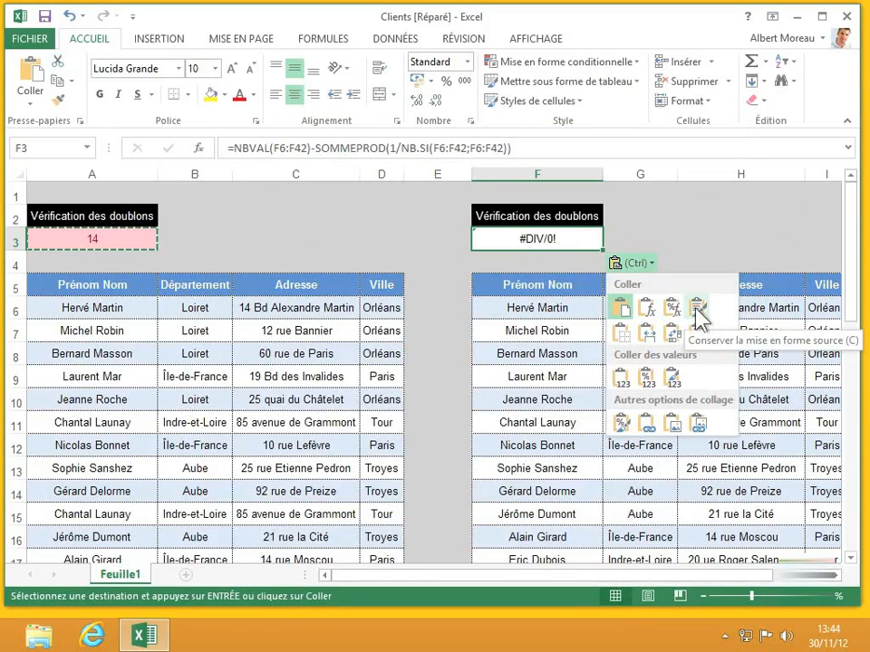
pyautogui.click(621, 419)
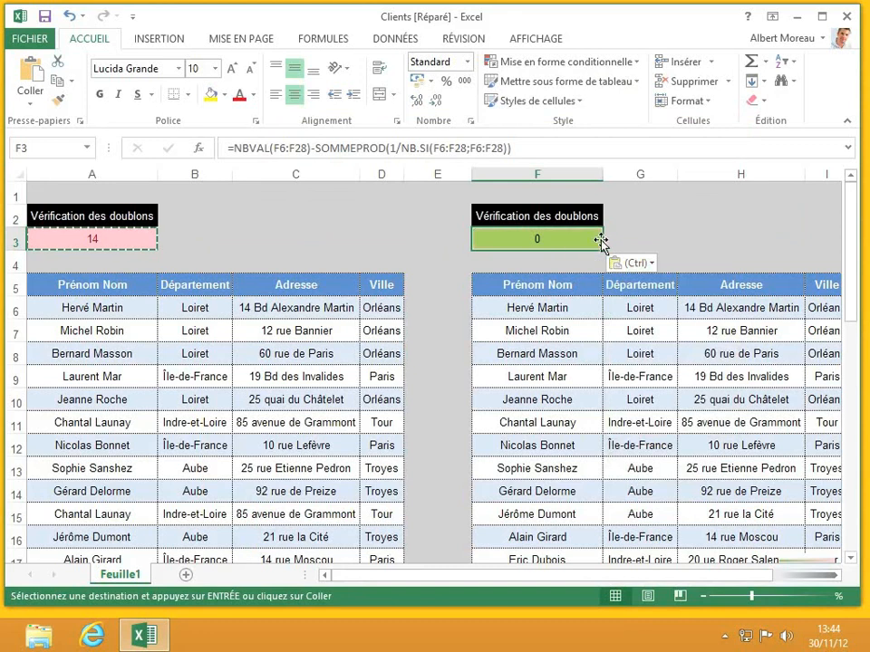
pyautogui.click(641, 237)
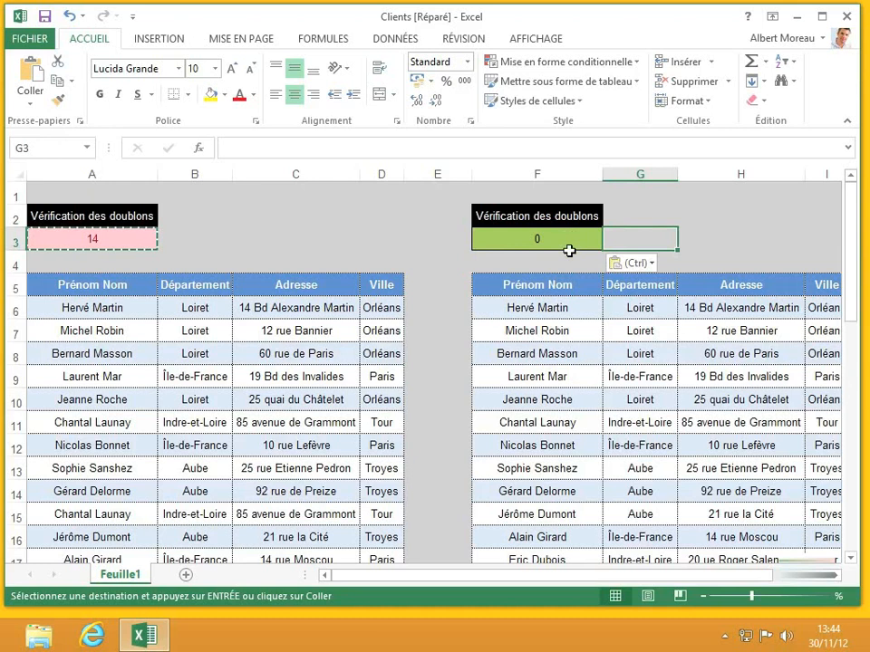
# Overwrite F7 with the client name already in F9, so F3 counts 1 duplicate in red.
pyautogui.click(578, 330)
pyautogui.press('Escape')
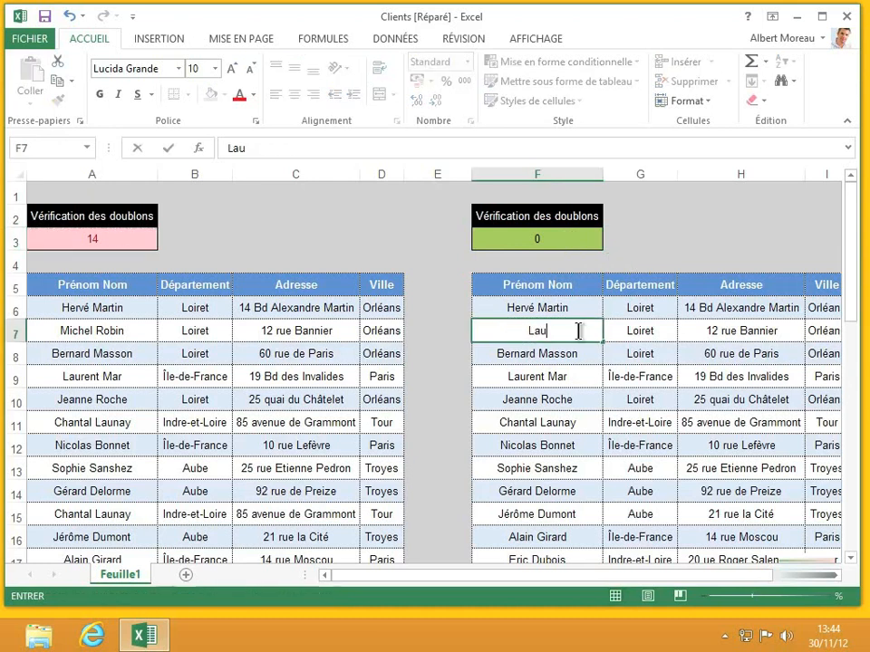
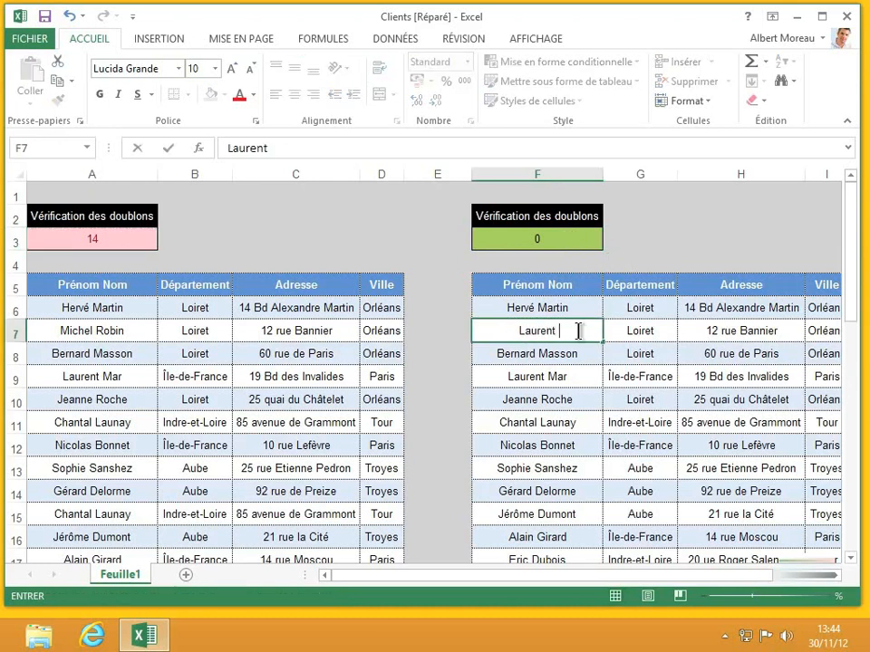
pyautogui.press('Return')
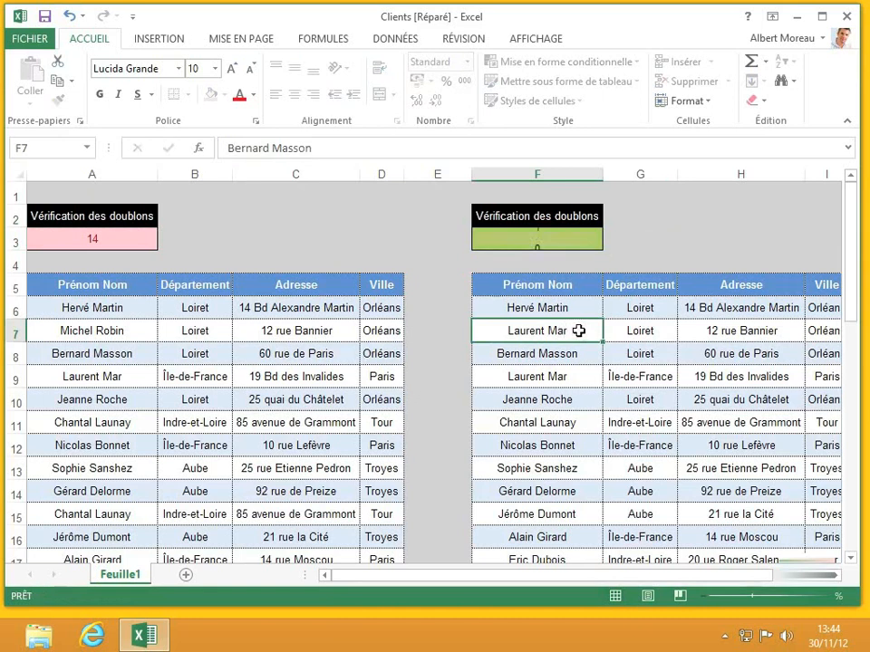
pyautogui.click(583, 379)
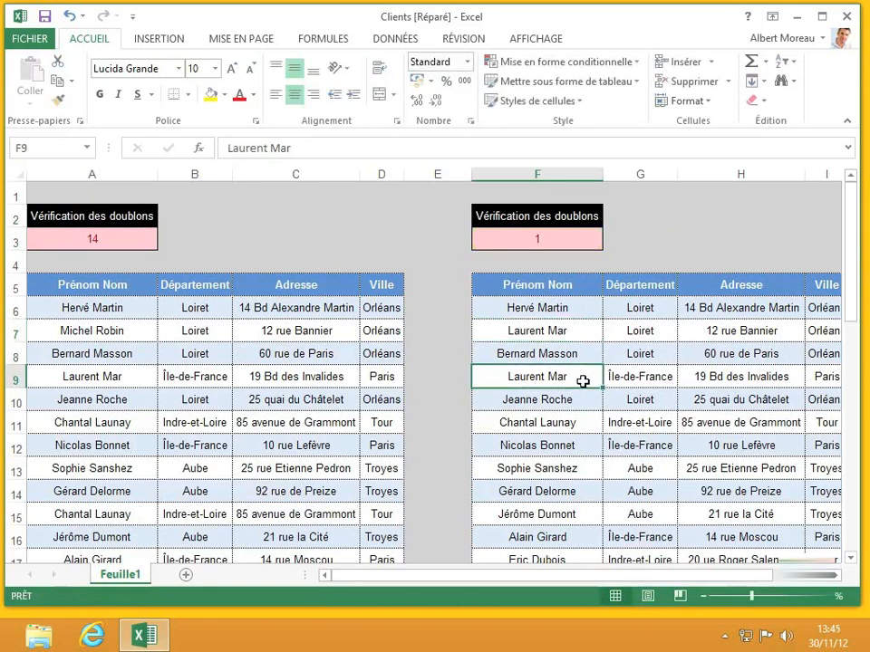
pyautogui.click(578, 241)
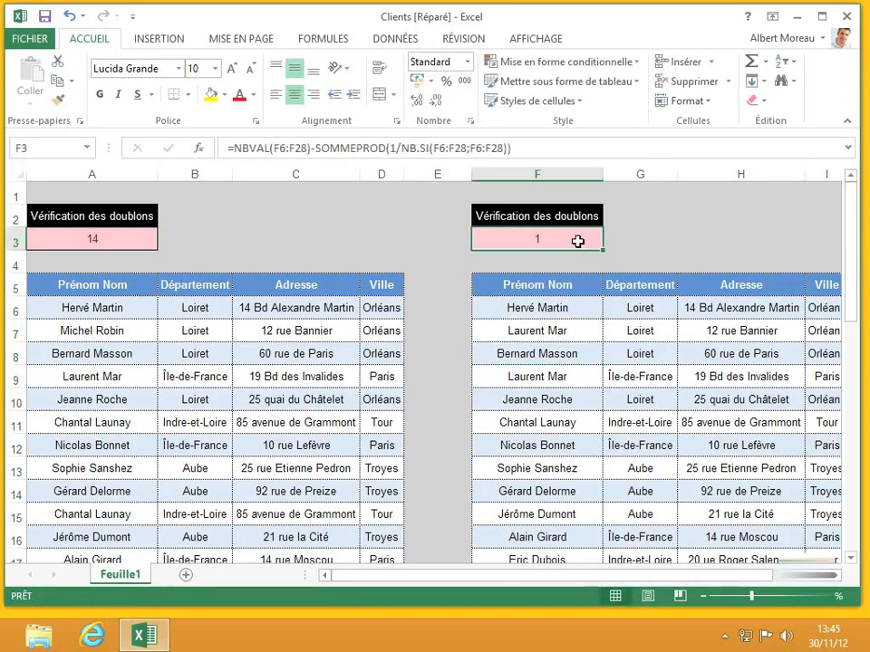